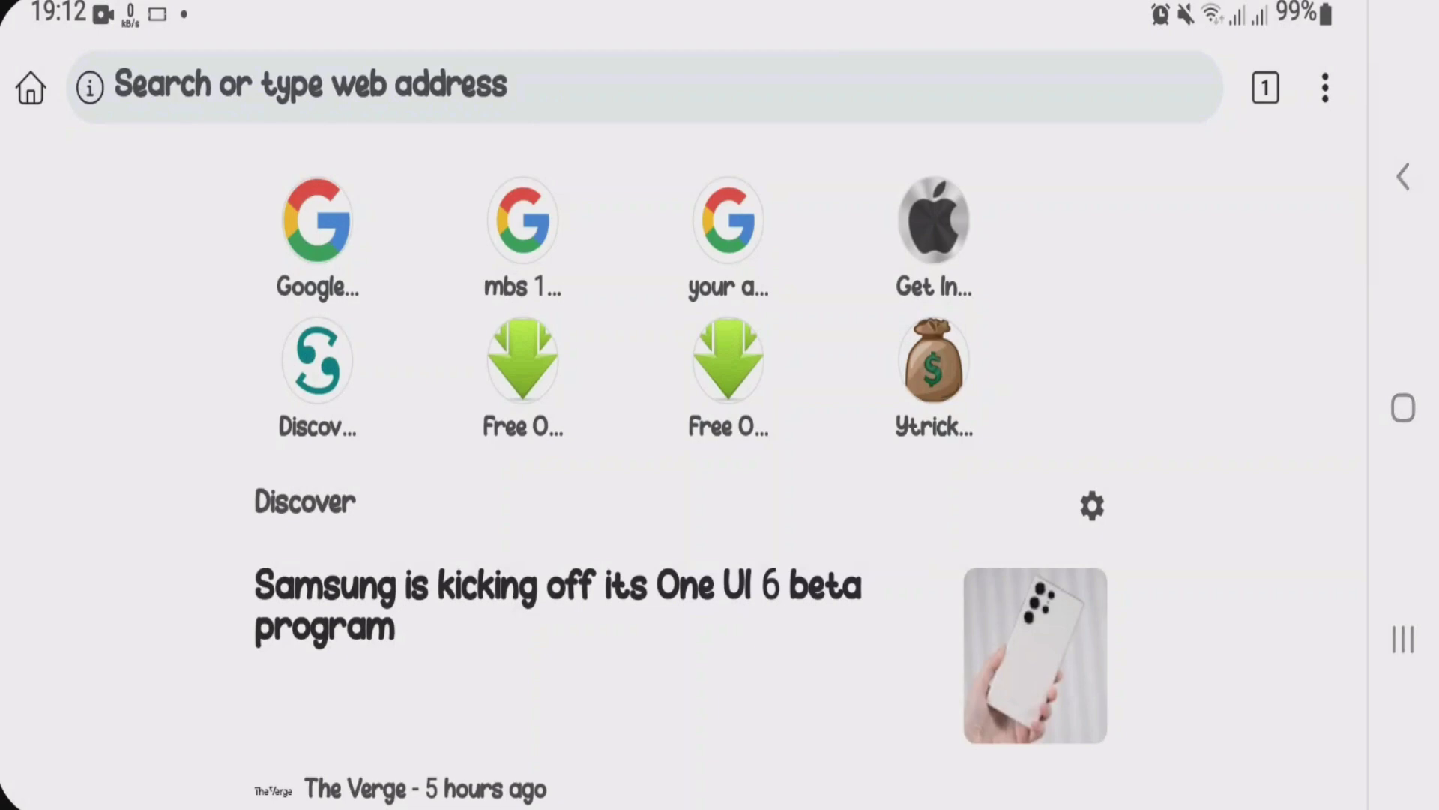
# Search 'snapchat support' and pick the 'error message when I log in' request on help.snapchat.com
pyautogui.click(311, 83)
pyautogui.write('snapchat support')
pyautogui.press('Return')
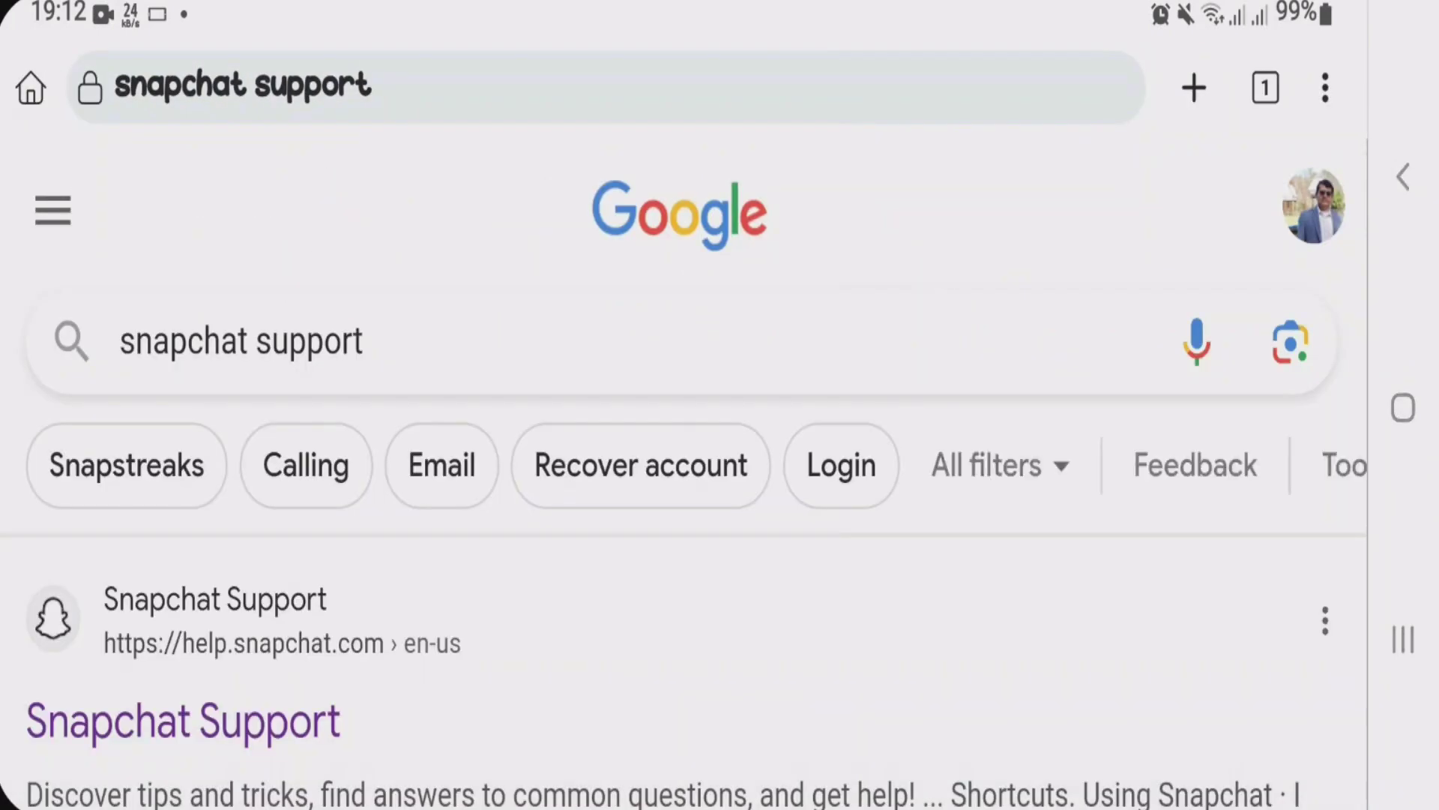
pyautogui.click(184, 721)
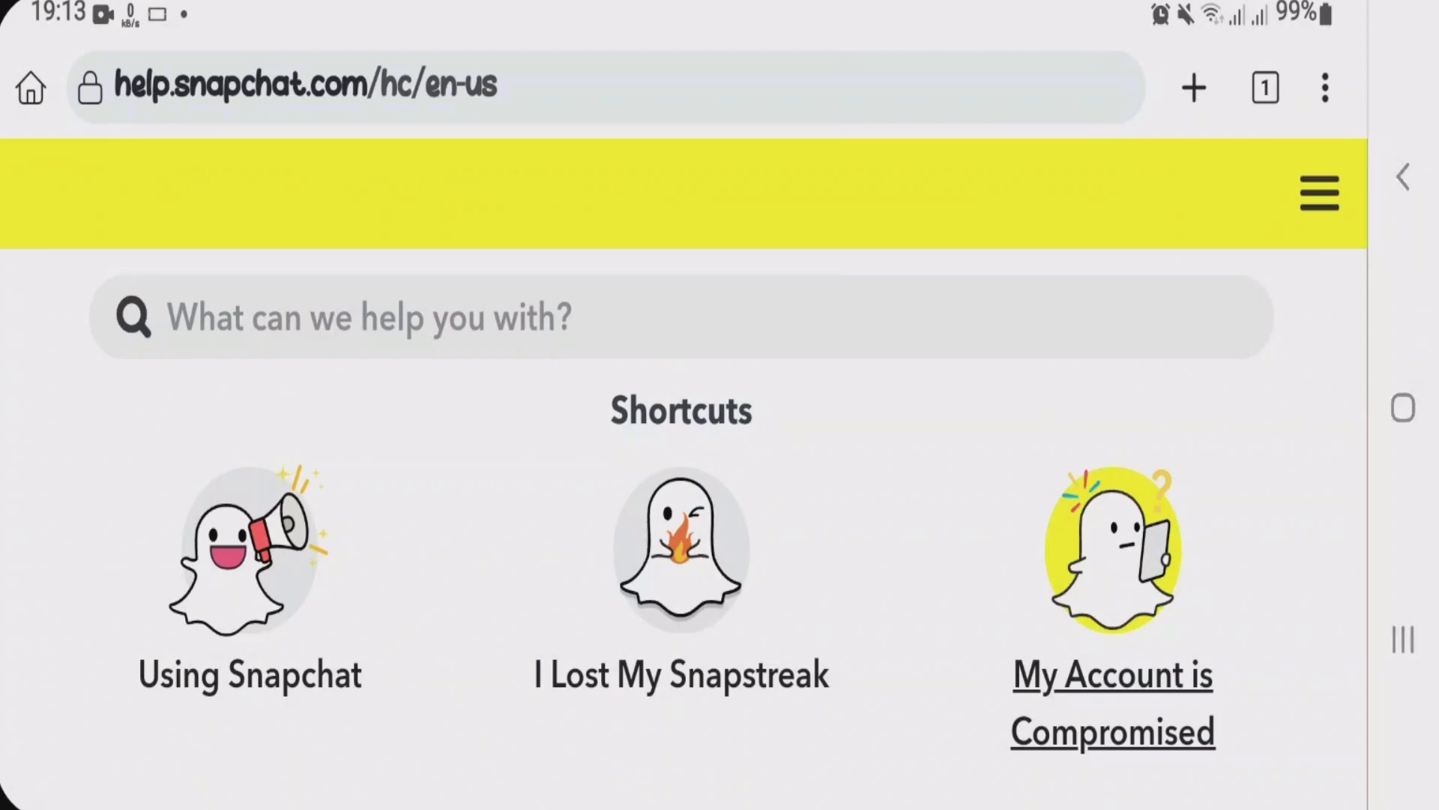
pyautogui.click(1112, 675)
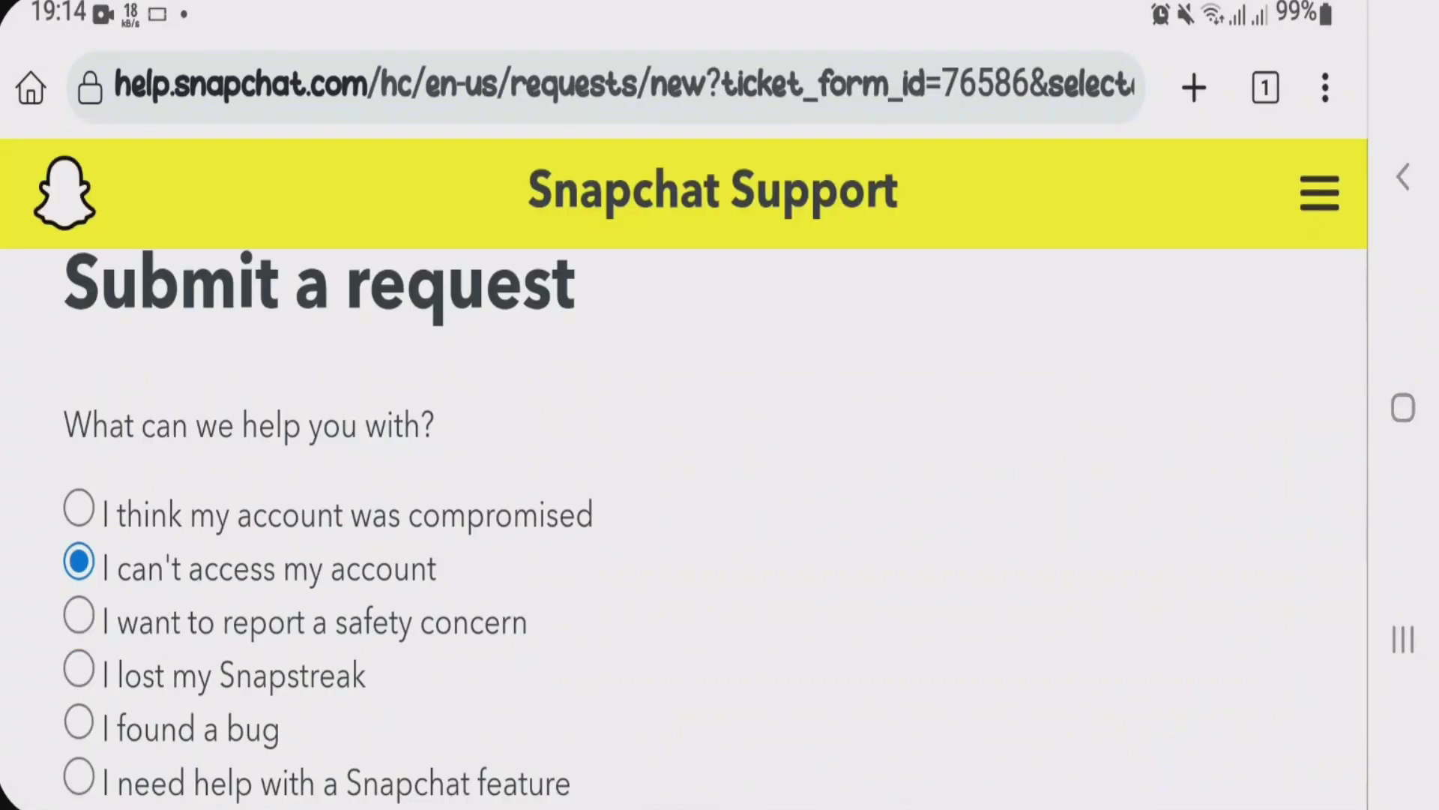
pyautogui.scroll(-2, 716, 507)
pyautogui.scroll(2, 715, 507)
pyautogui.scroll(-1, 716, 491)
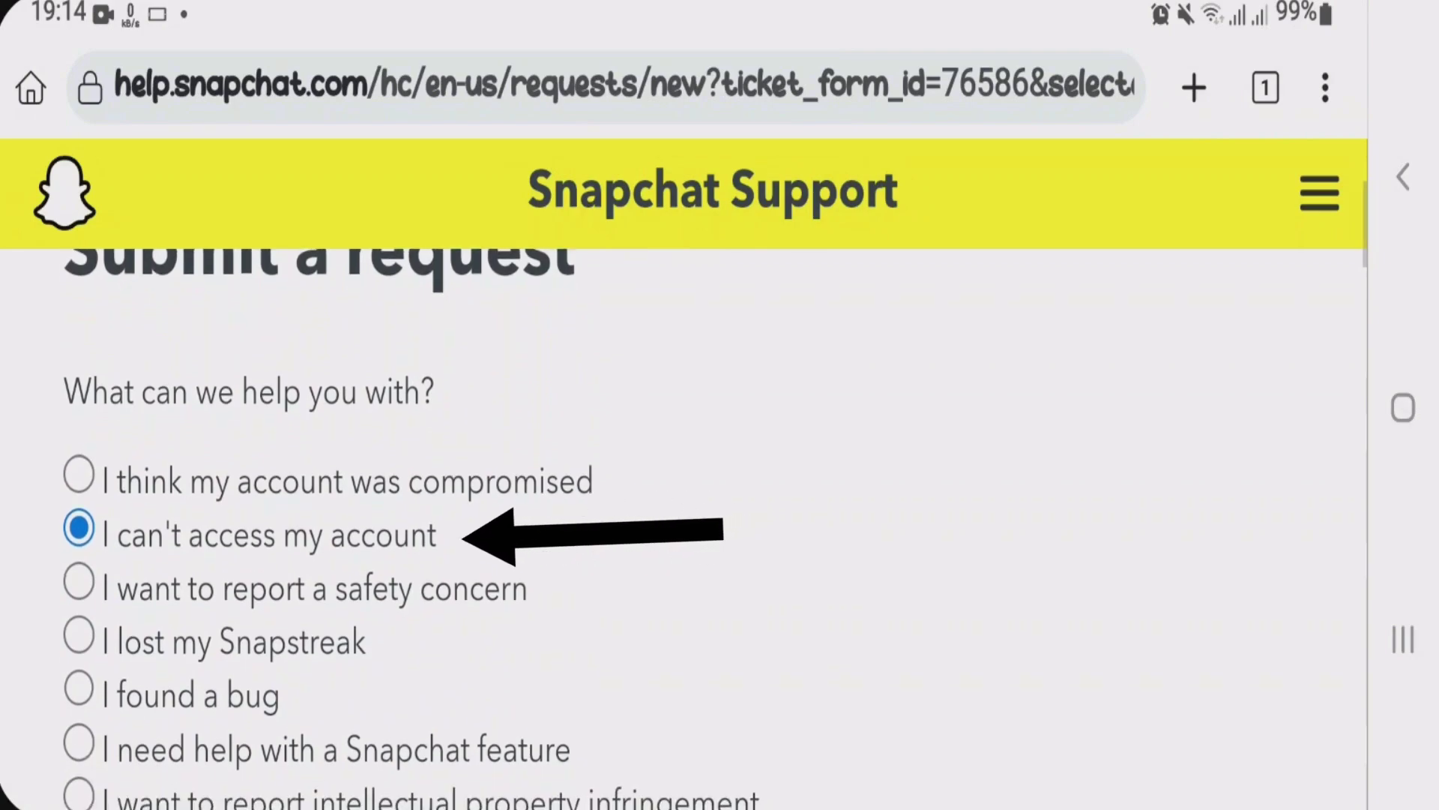
pyautogui.scroll(-10, 715, 529)
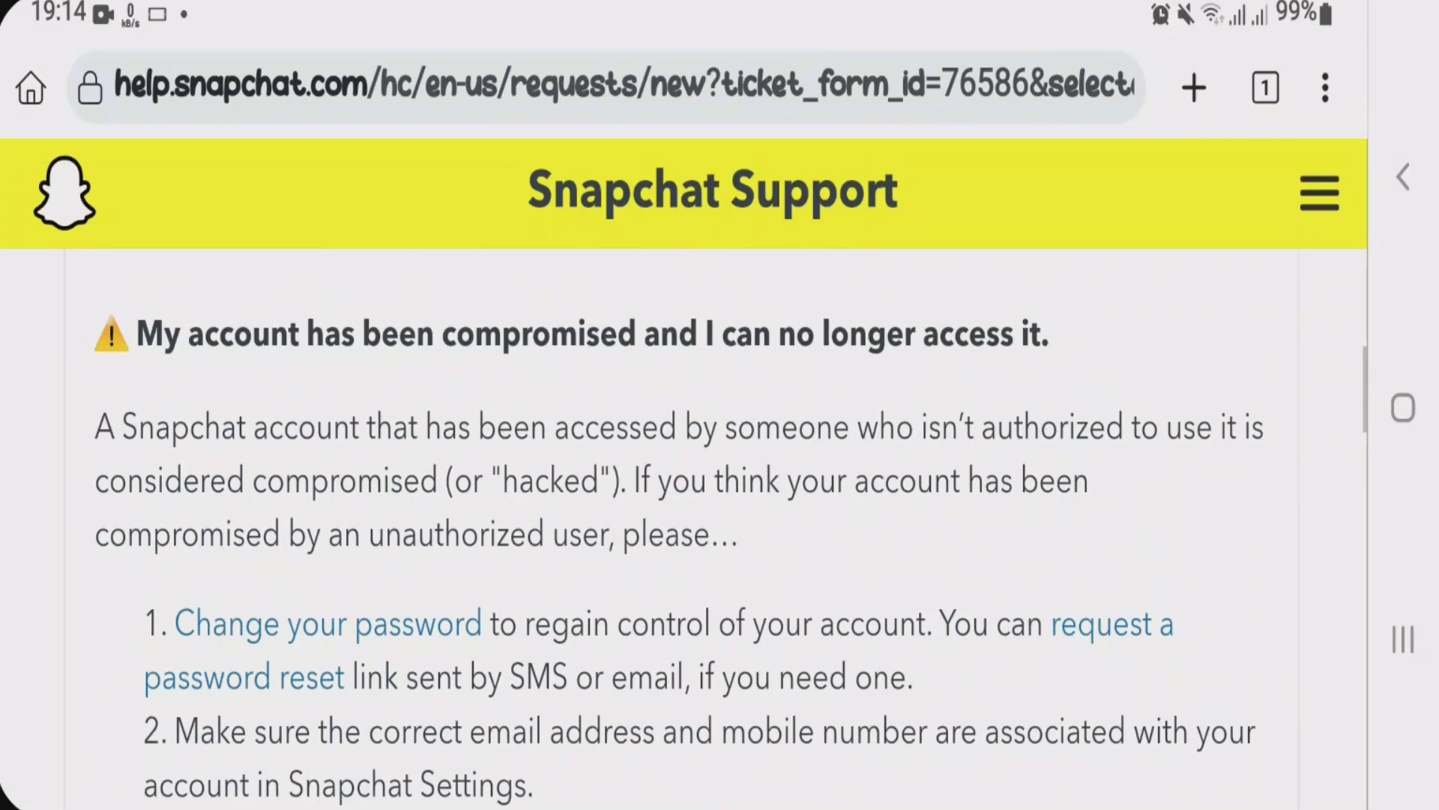
pyautogui.scroll(10, 716, 506)
pyautogui.scroll(-1, 716, 507)
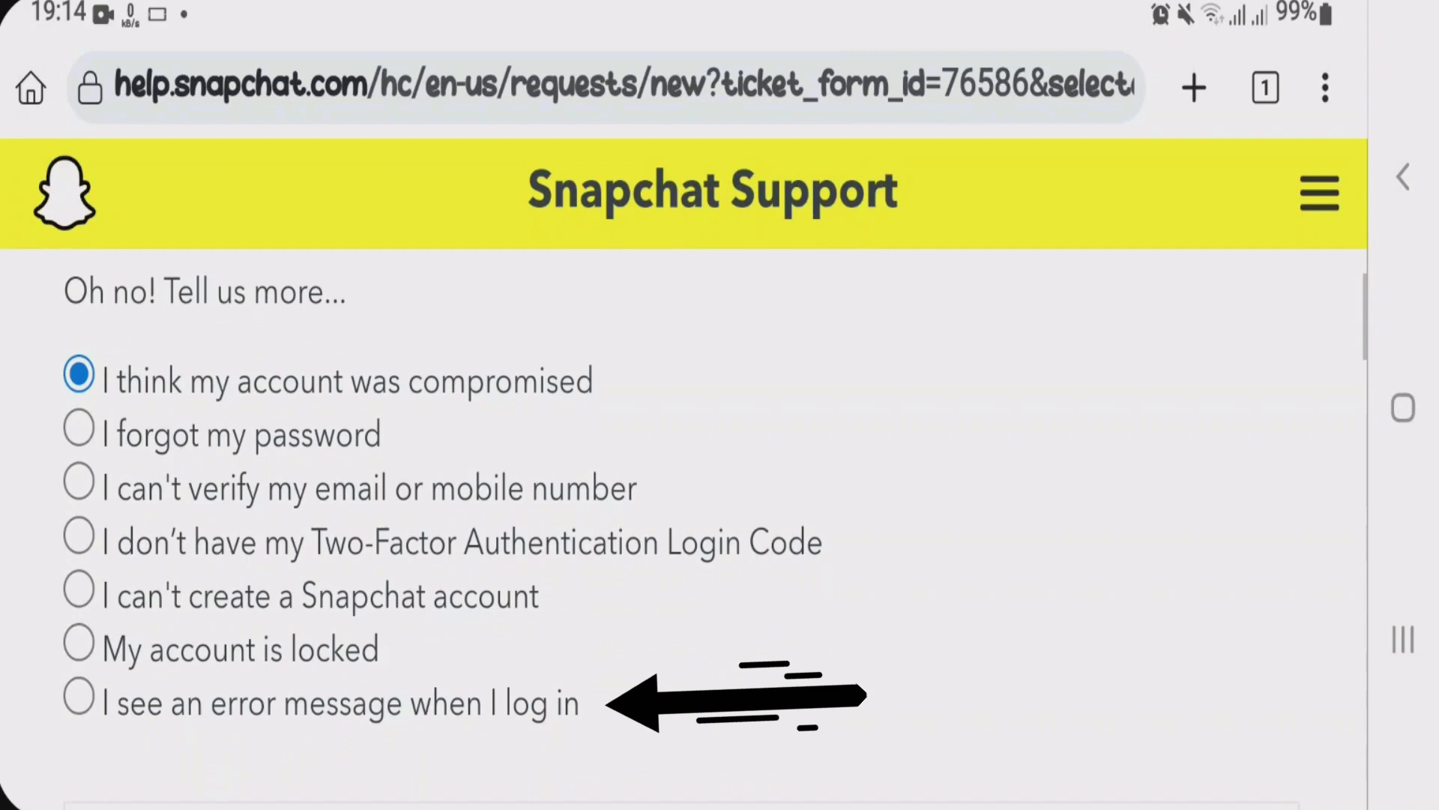
pyautogui.click(80, 697)
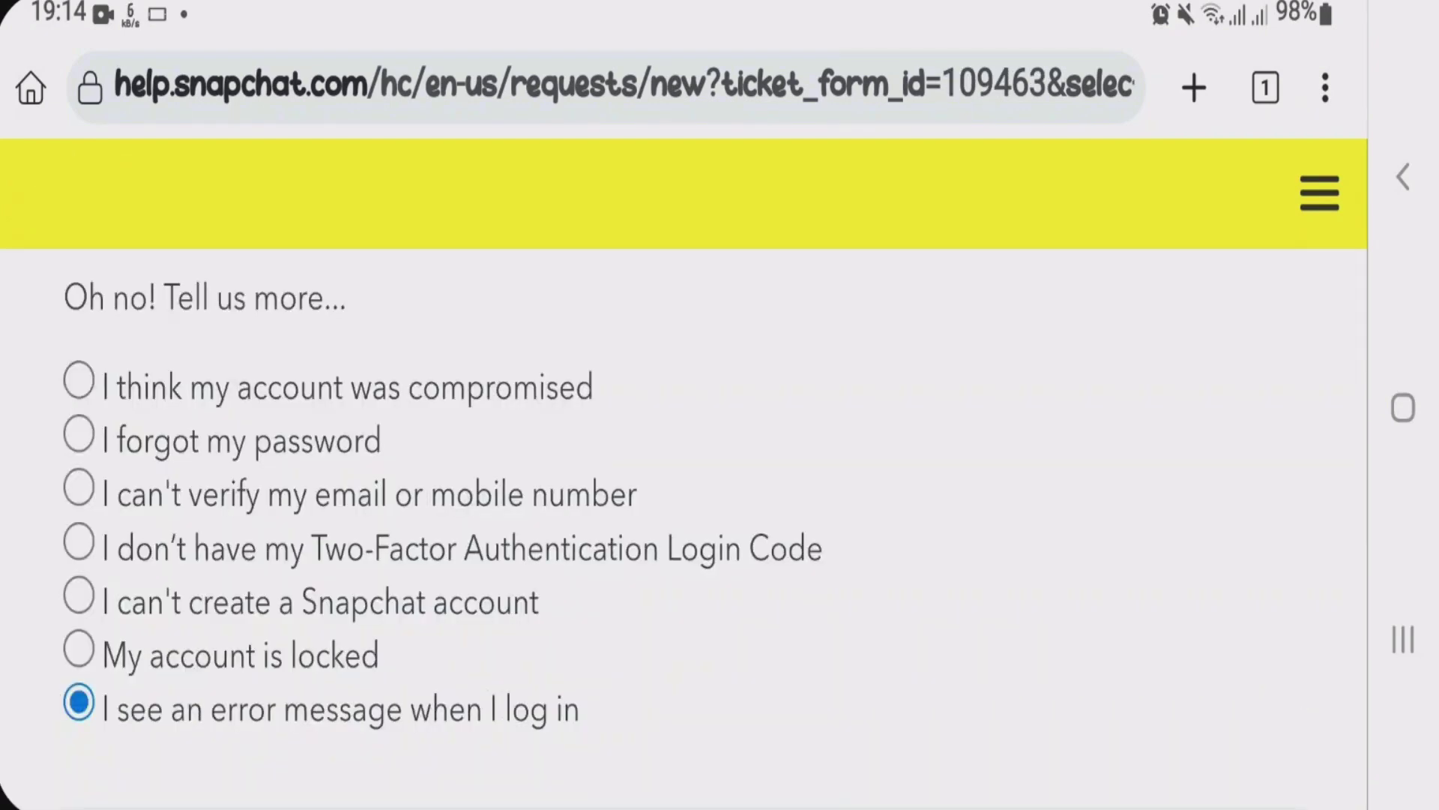
pyautogui.scroll(-10, 675, 506)
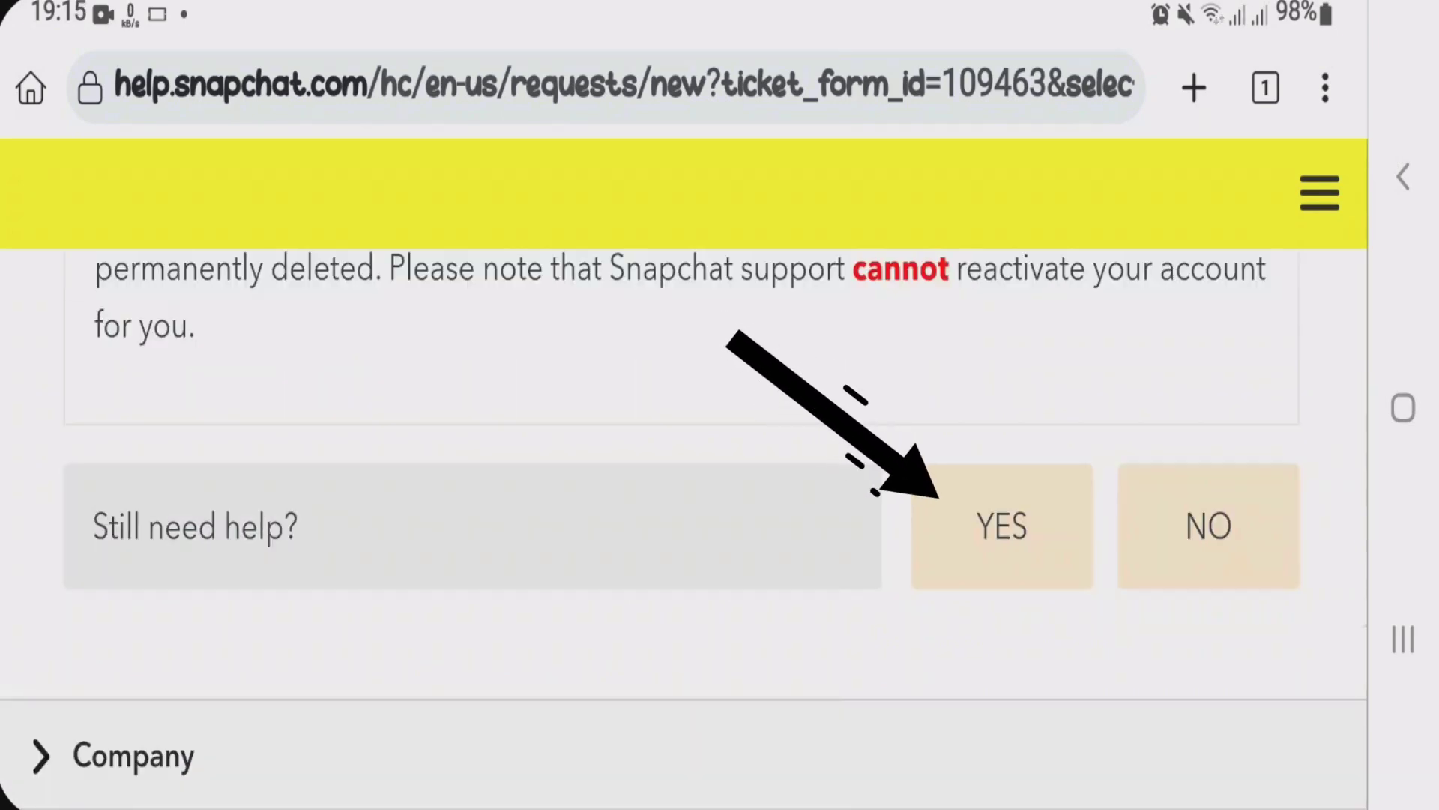
# Confirm still needing help so the contact form appears, down to the reCAPTCHA
pyautogui.click(1003, 527)
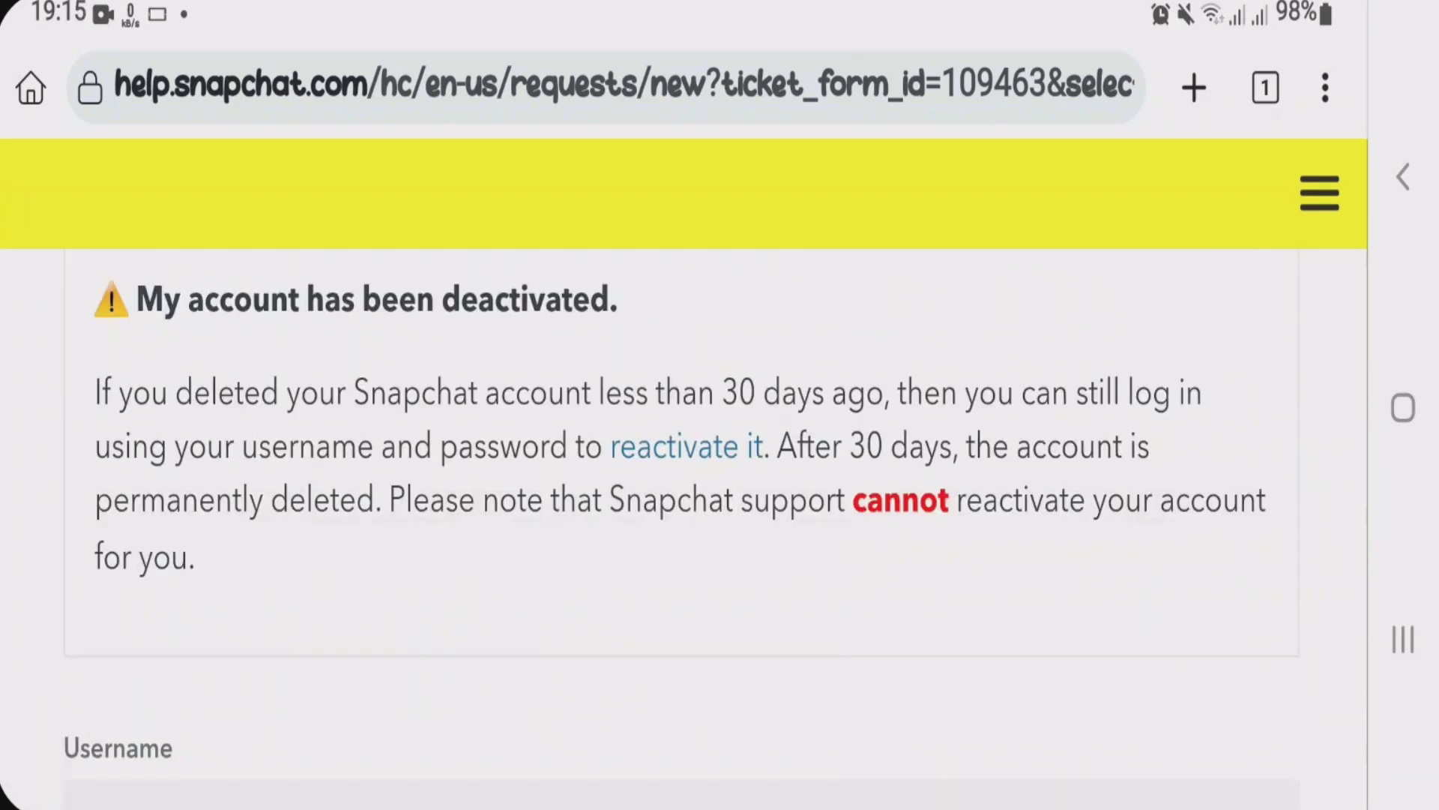
pyautogui.scroll(-3, 676, 506)
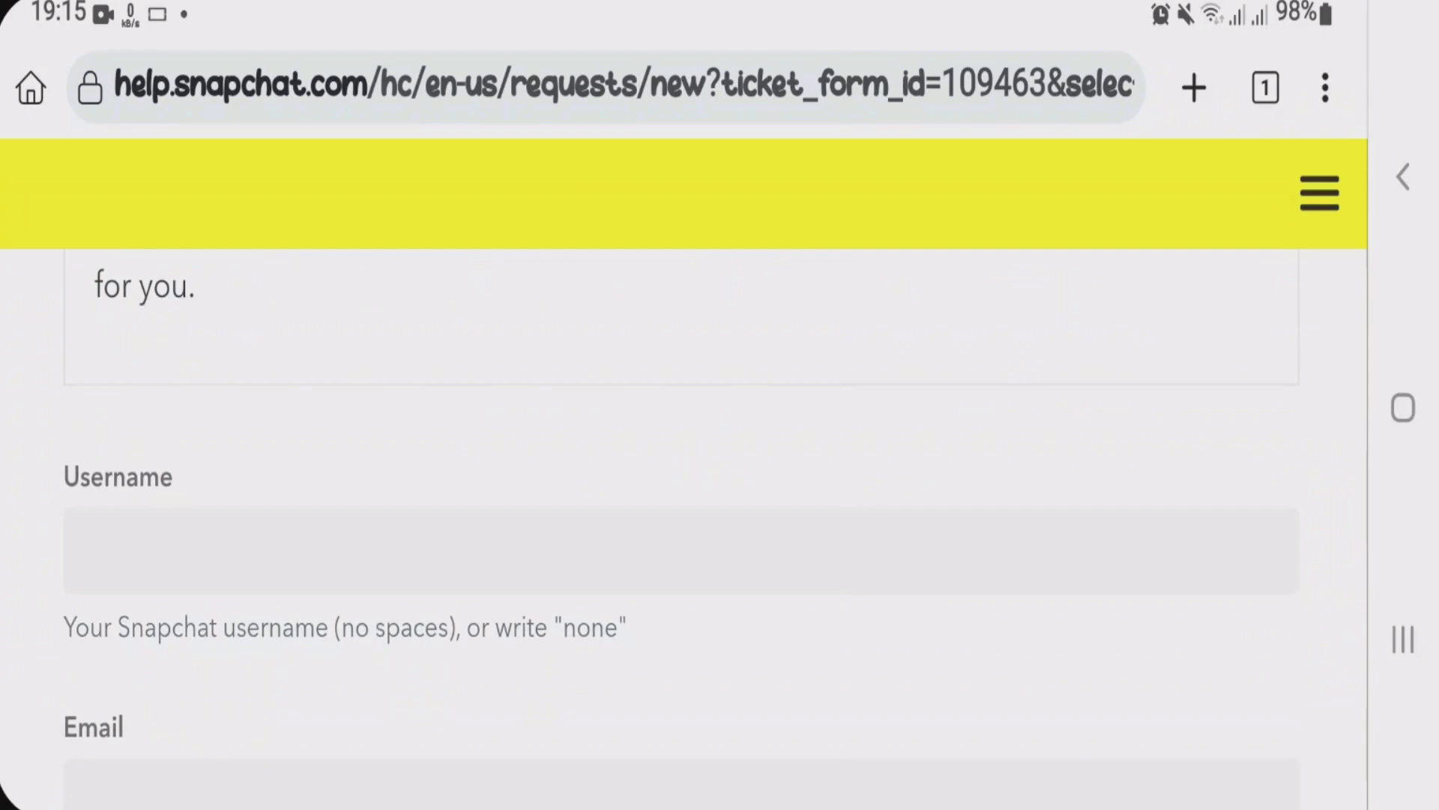
pyautogui.scroll(-2, 674, 529)
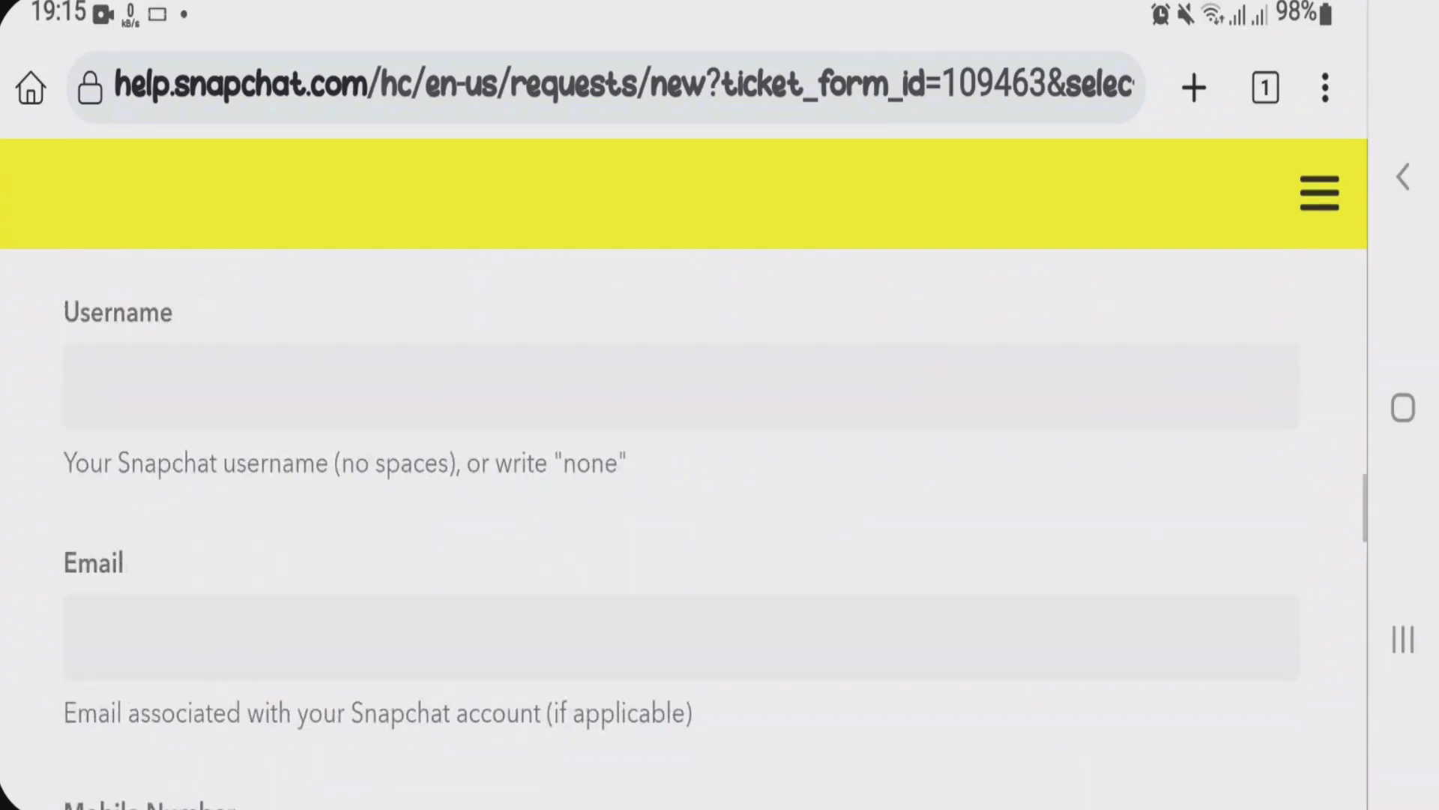
pyautogui.scroll(-2, 675, 529)
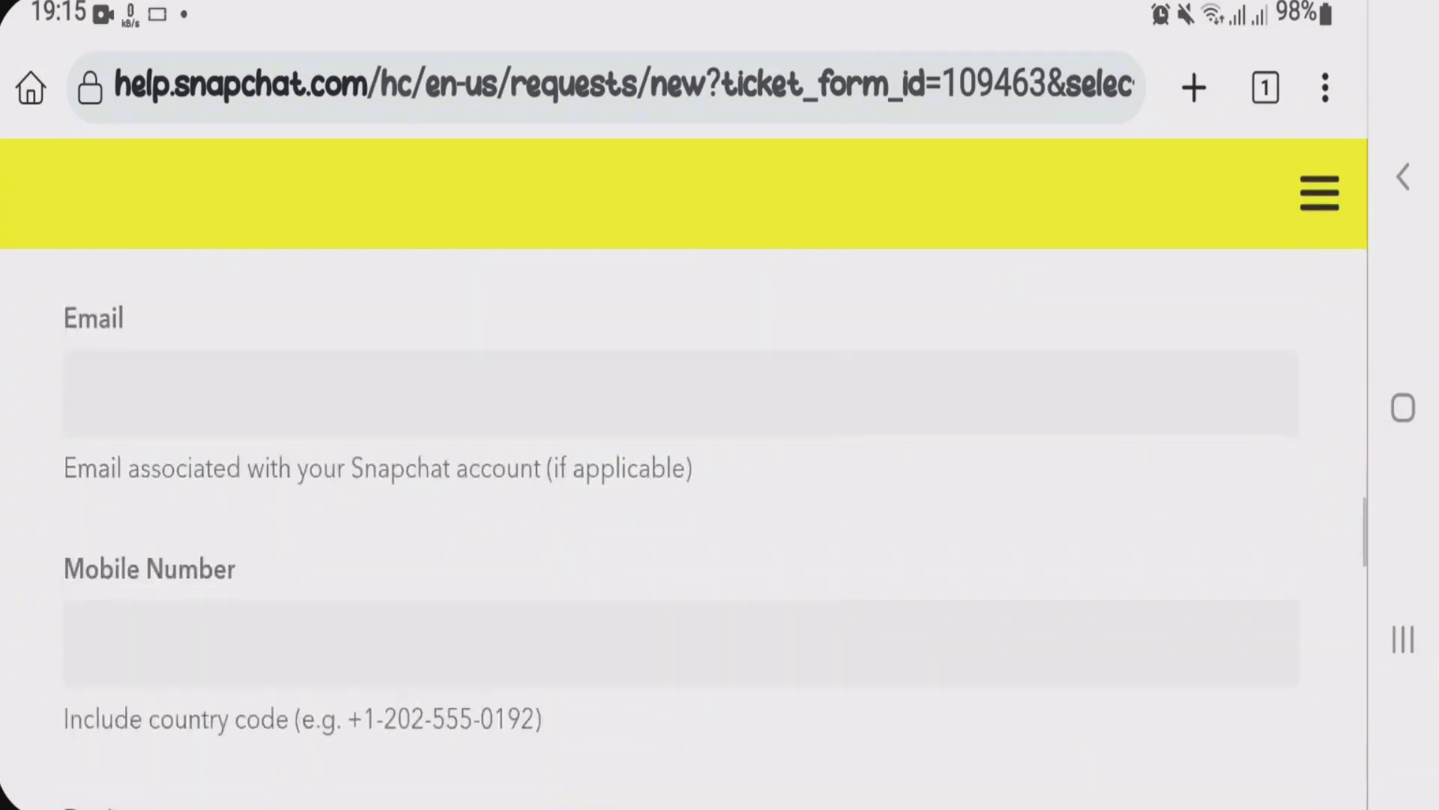
pyautogui.scroll(-2, 675, 529)
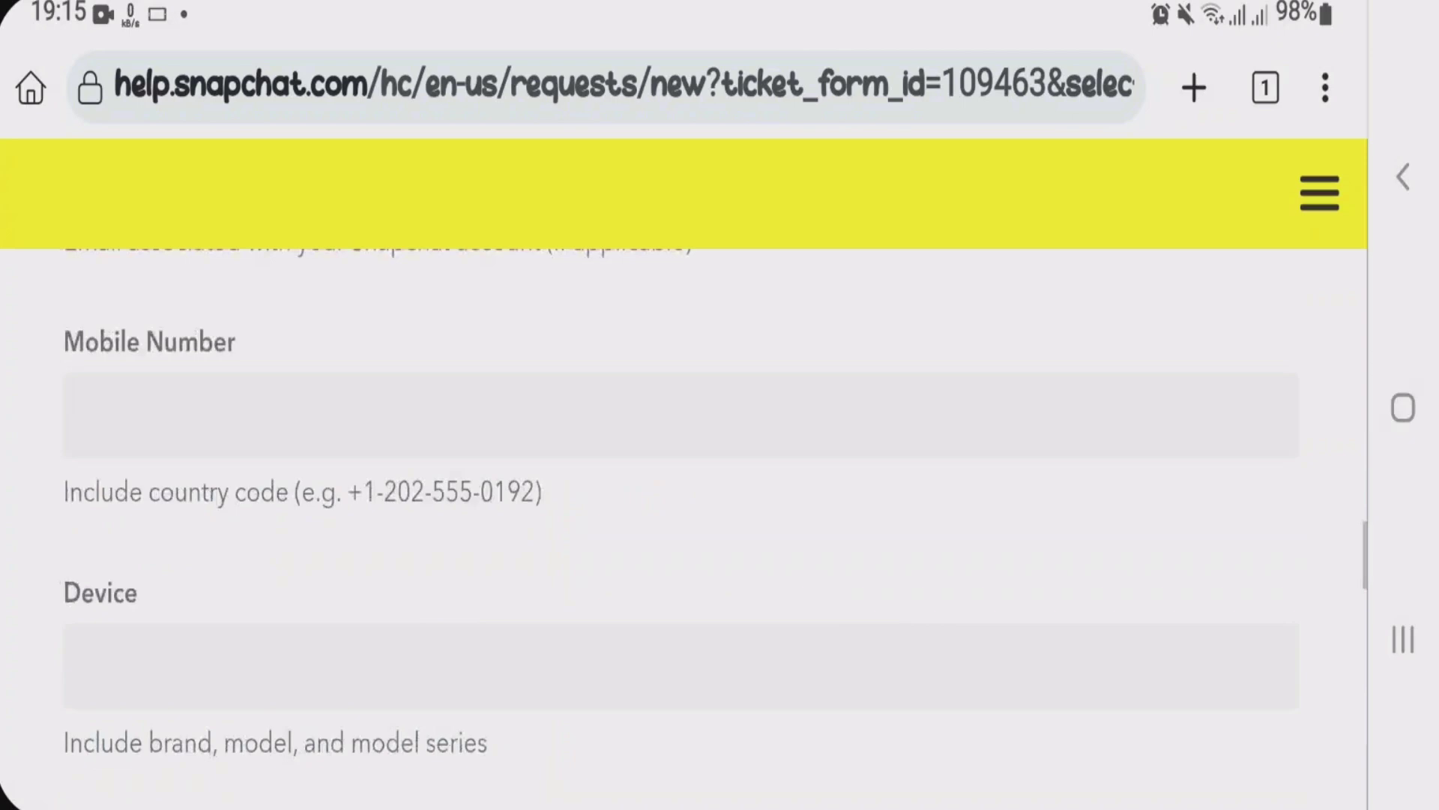
pyautogui.scroll(1, 675, 529)
pyautogui.scroll(-2, 675, 528)
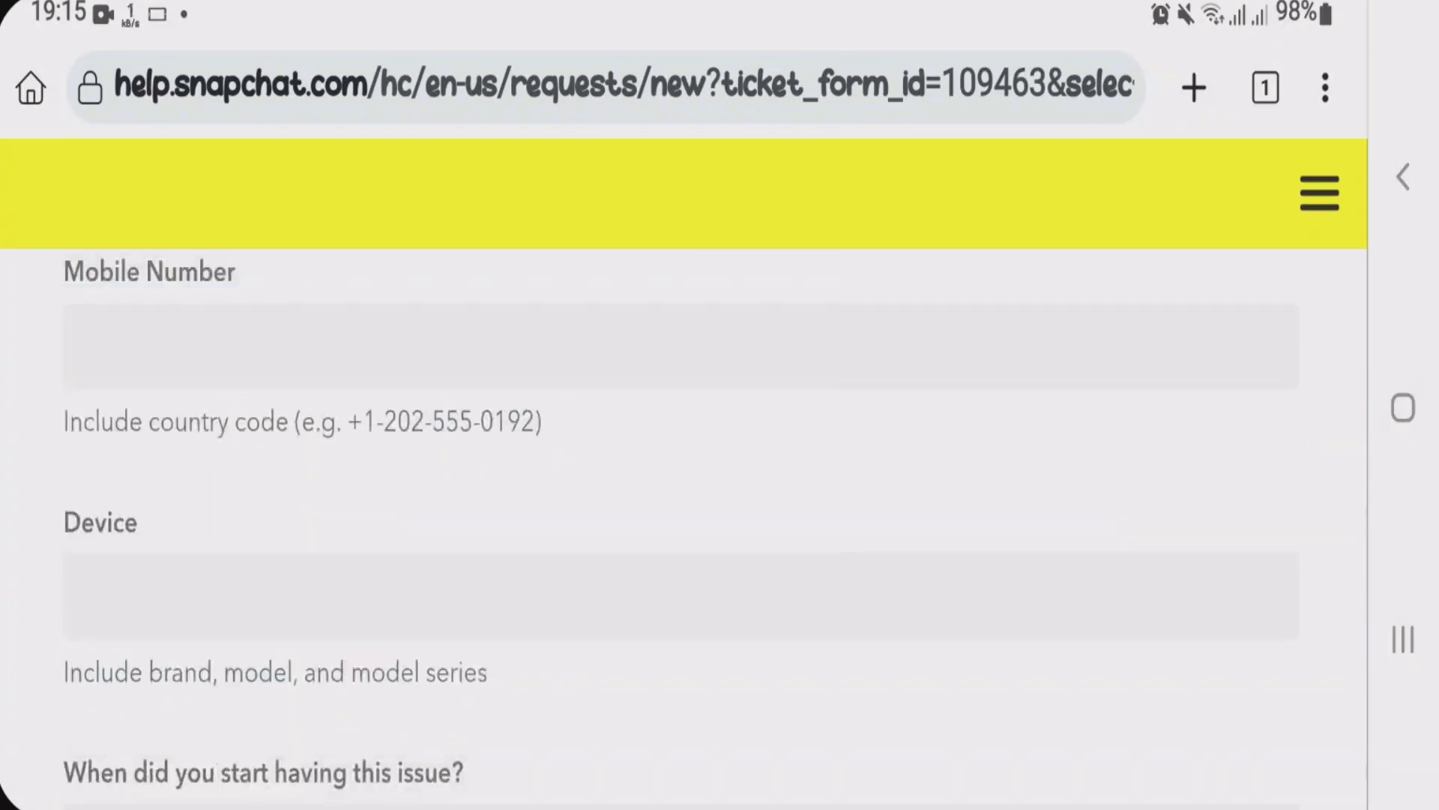
pyautogui.scroll(-3, 675, 529)
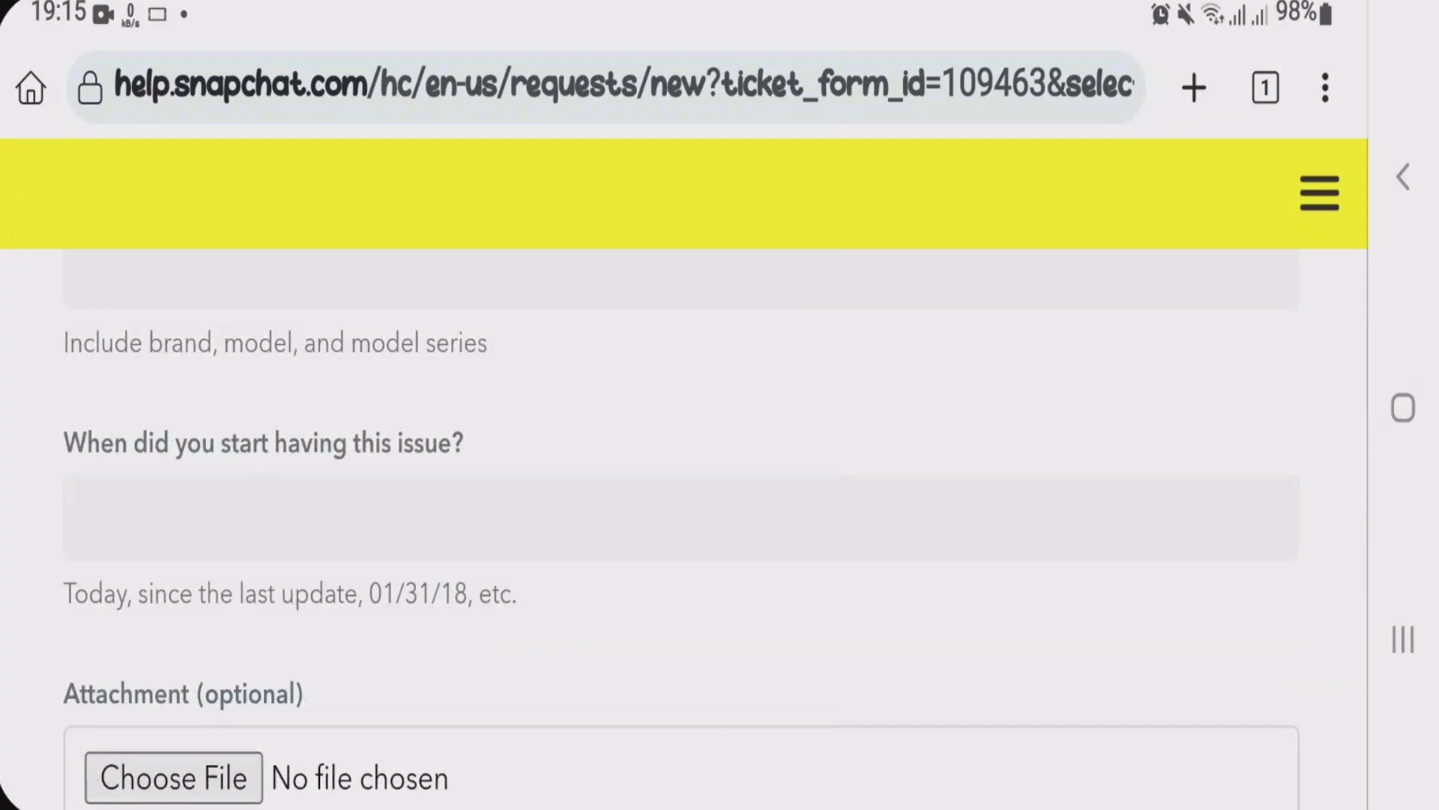
pyautogui.scroll(-2, 675, 528)
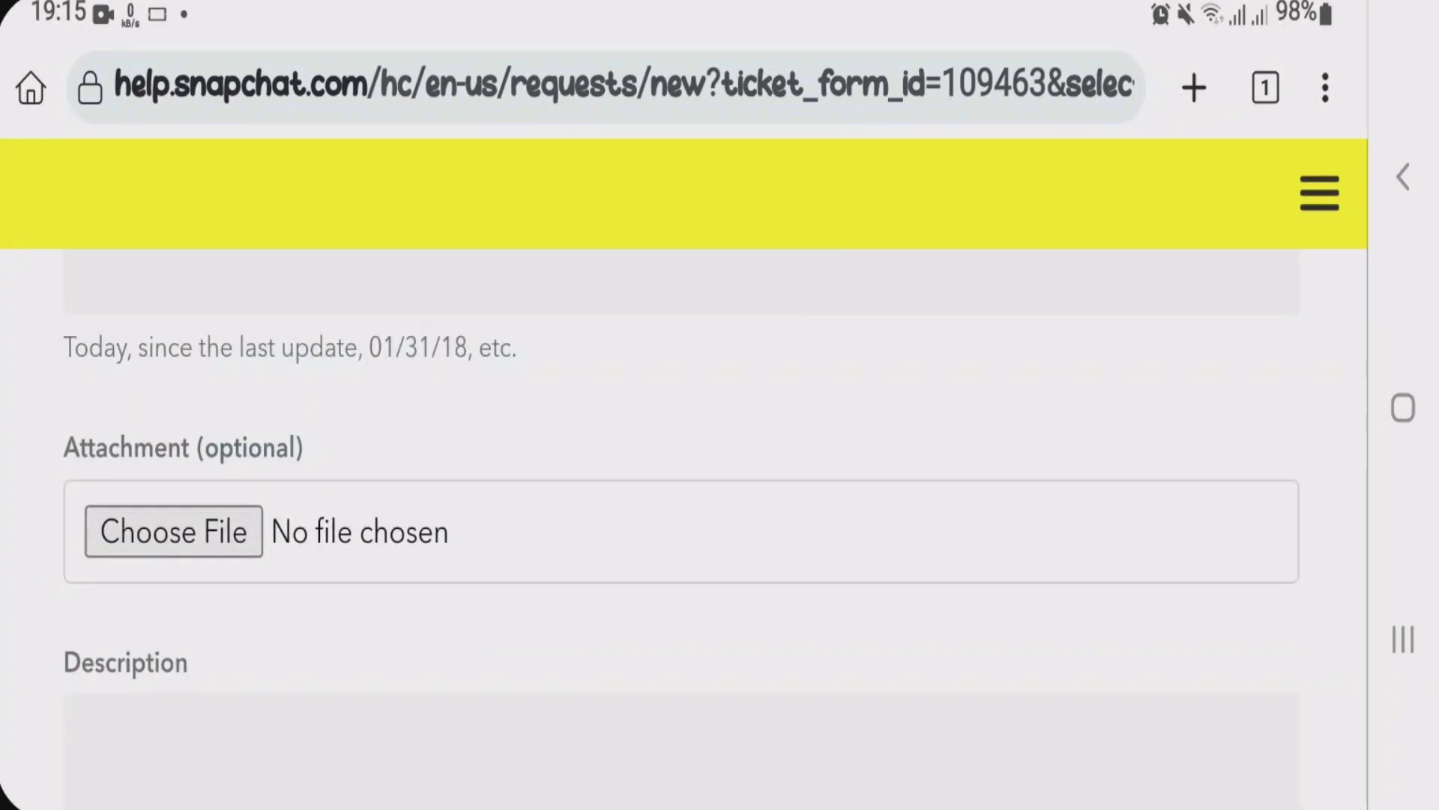
pyautogui.scroll(-2, 676, 529)
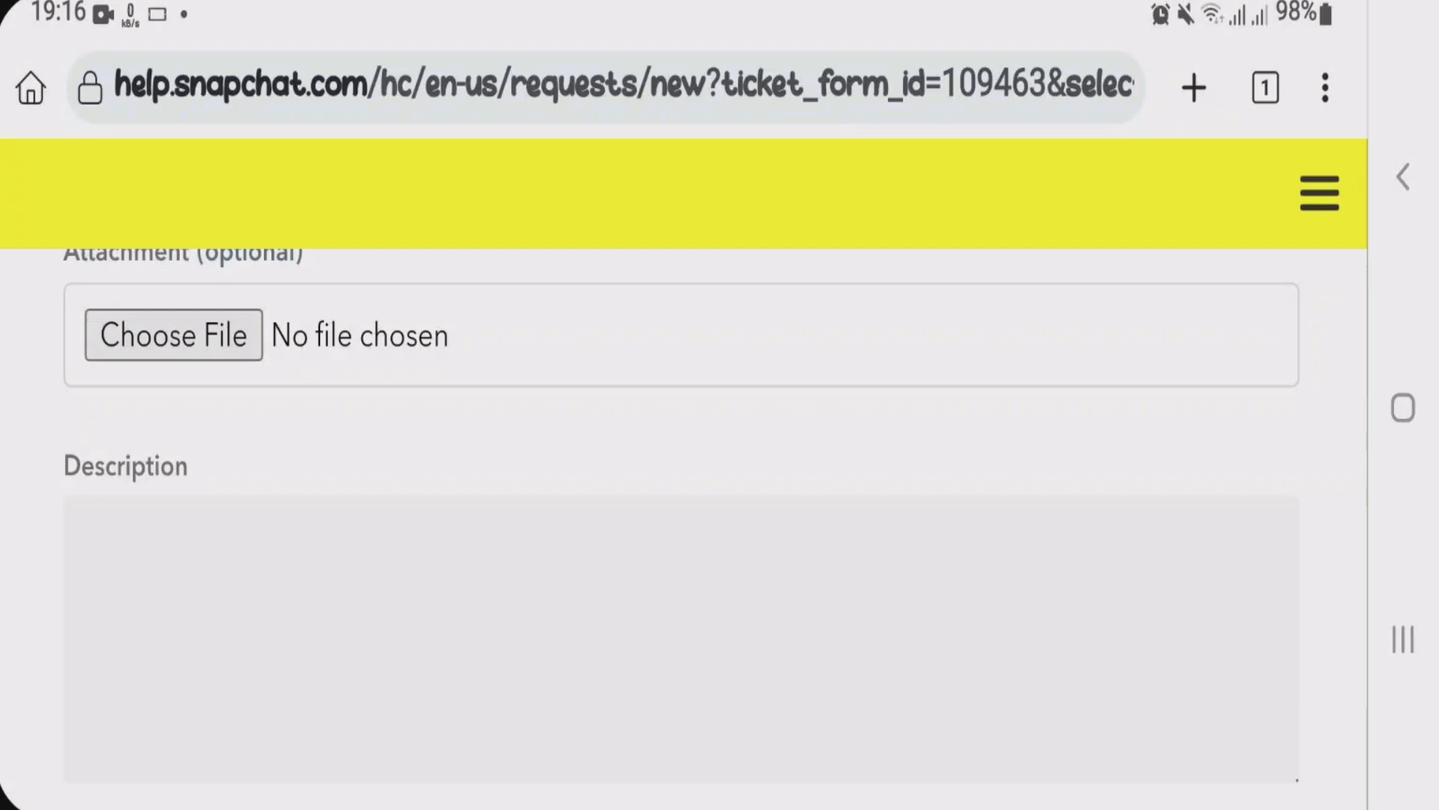
pyautogui.scroll(-2, 675, 506)
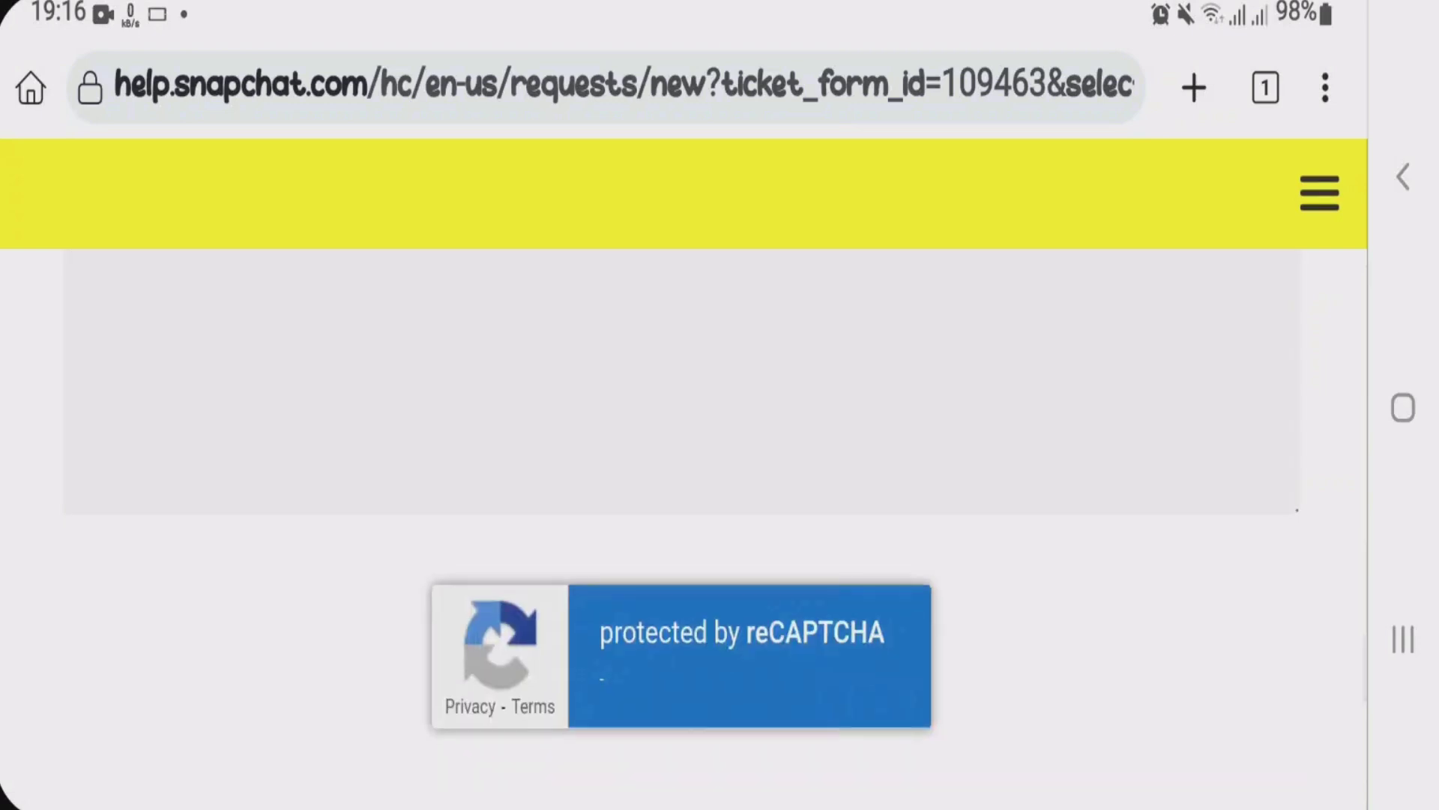
pyautogui.scroll(-3, 675, 507)
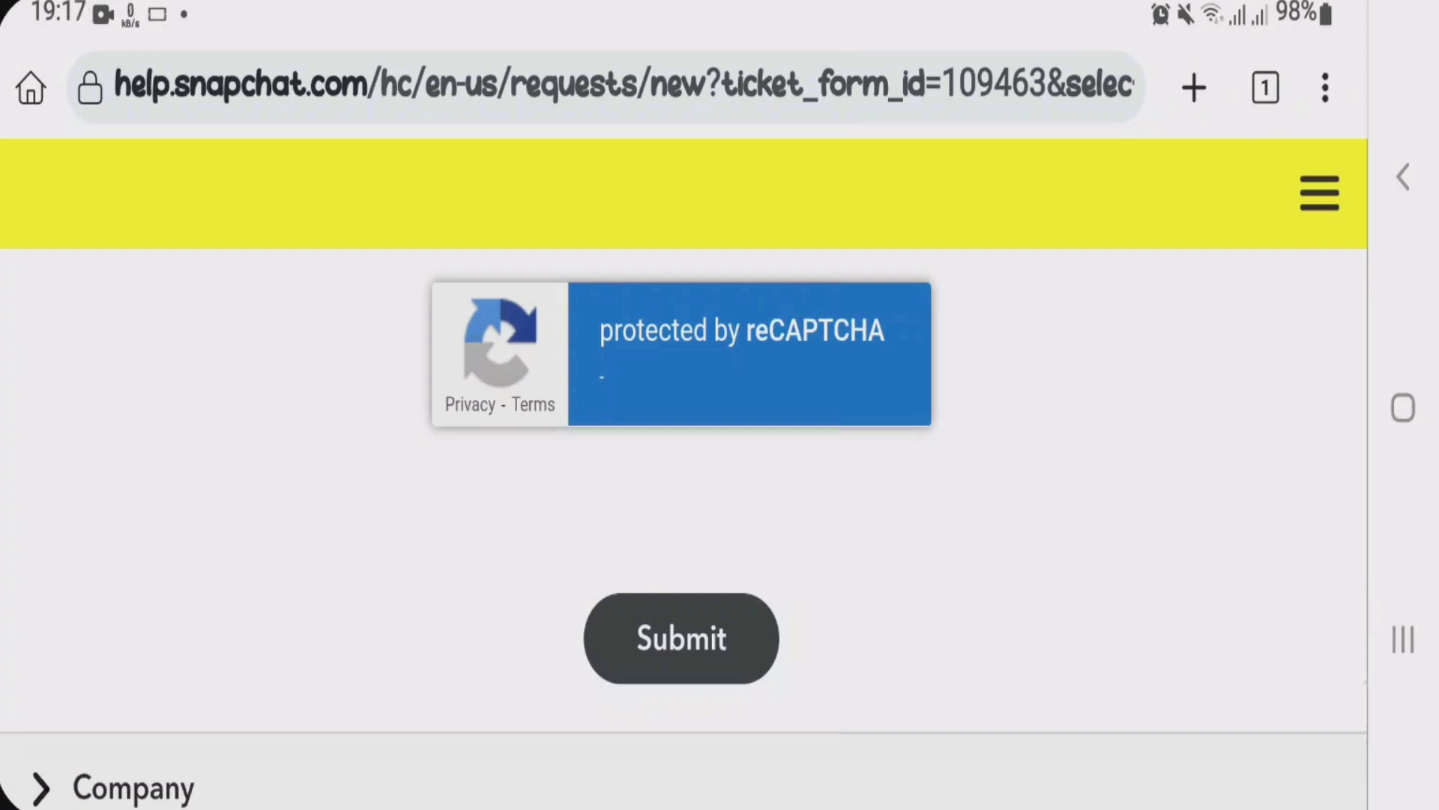
# Install Parallel Space - app cloning from the Play Store
pyautogui.click(1402, 408)
pyautogui.click(444, 470)
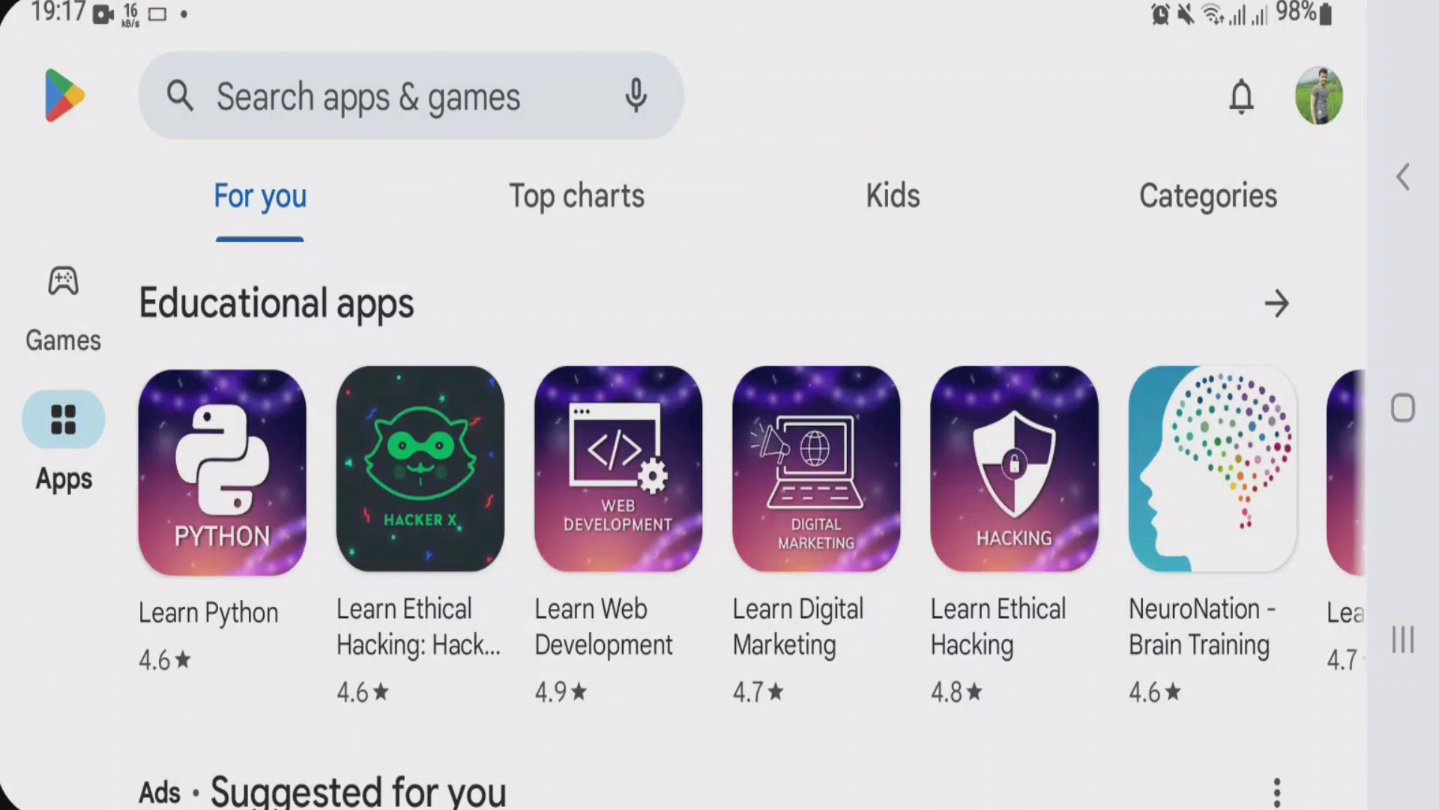
pyautogui.click(411, 96)
pyautogui.write('llel space')
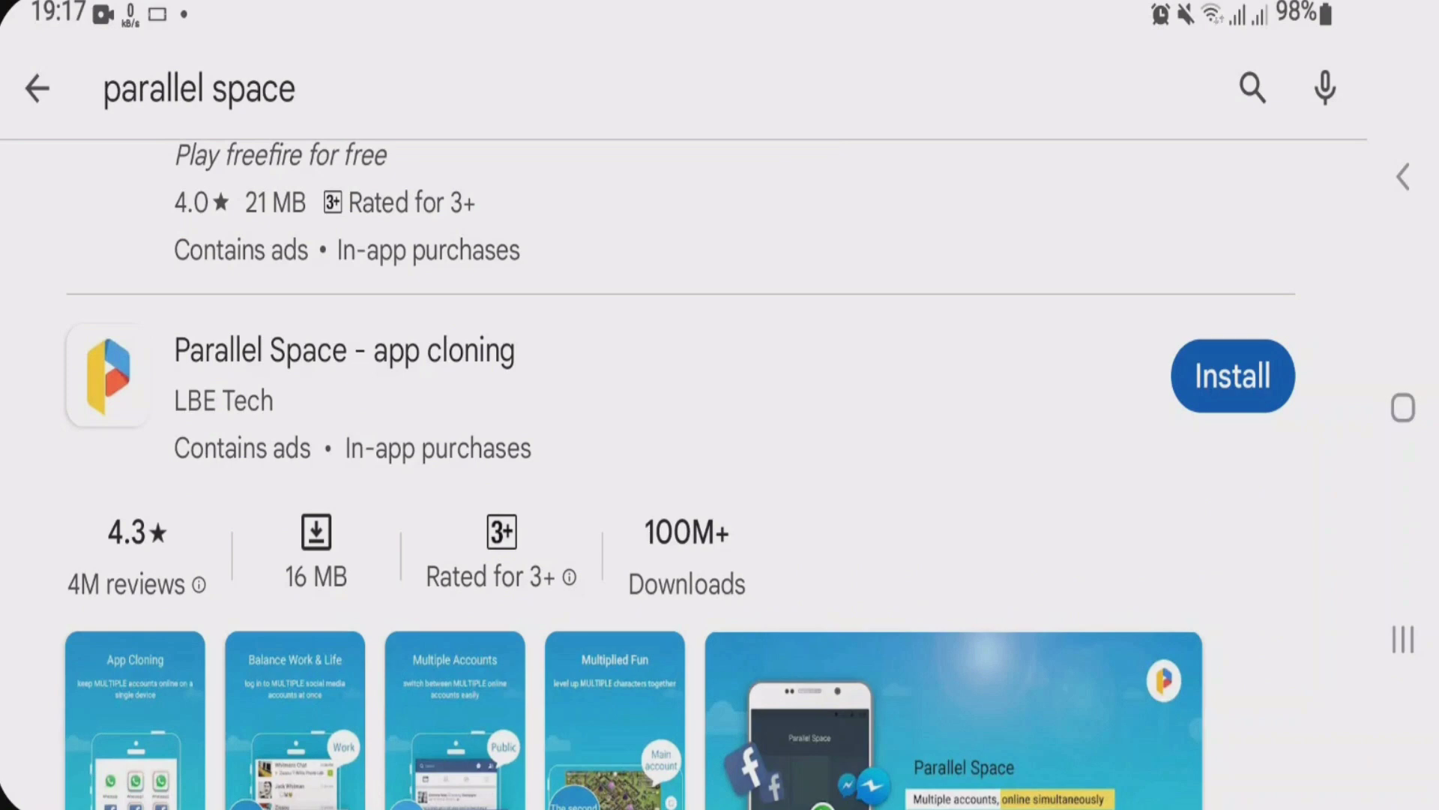
pyautogui.click(1233, 376)
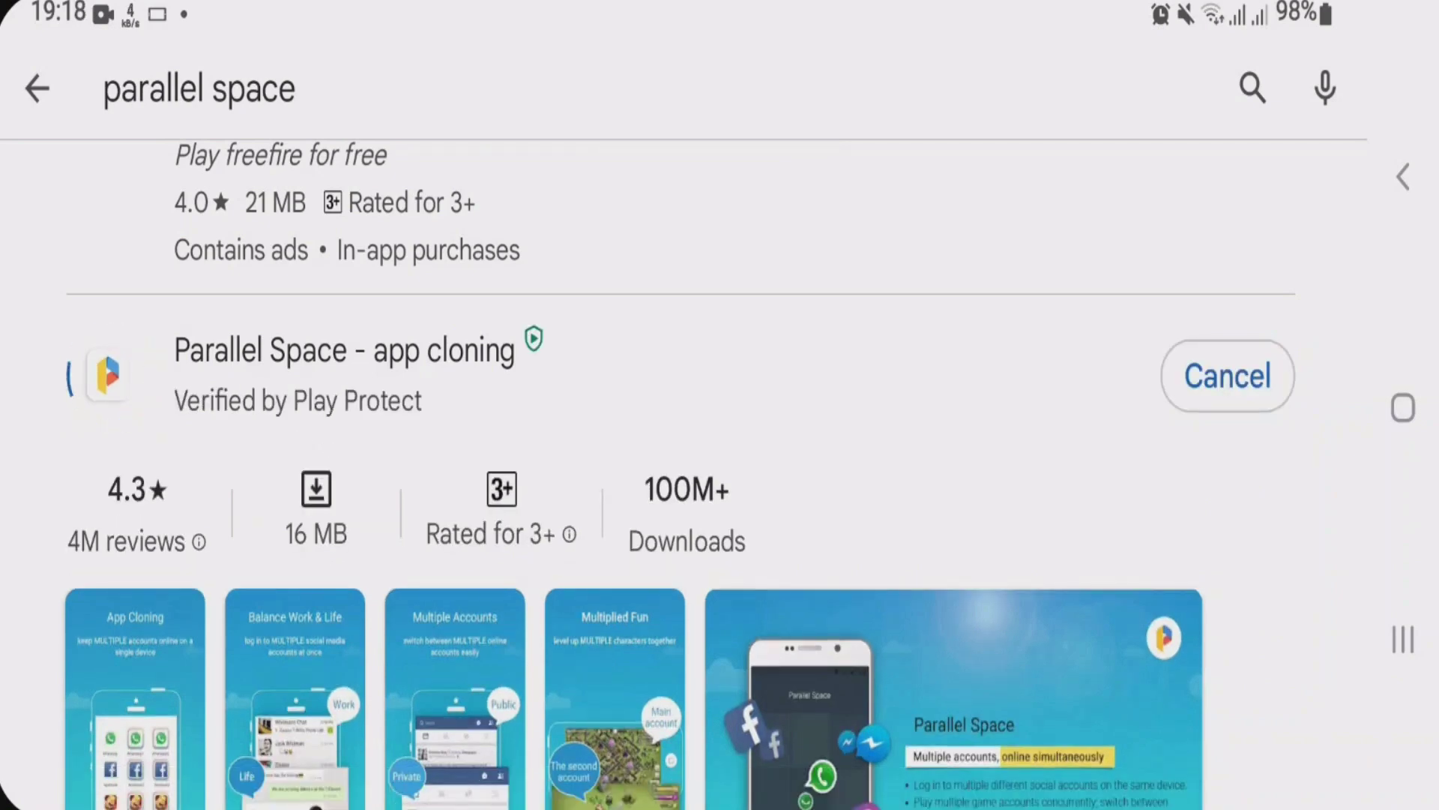
pyautogui.scroll(2, 680, 484)
# Install Parallel Space - 64Bit Support, then launch Parallel Space - app cloning
pyautogui.click(198, 89)
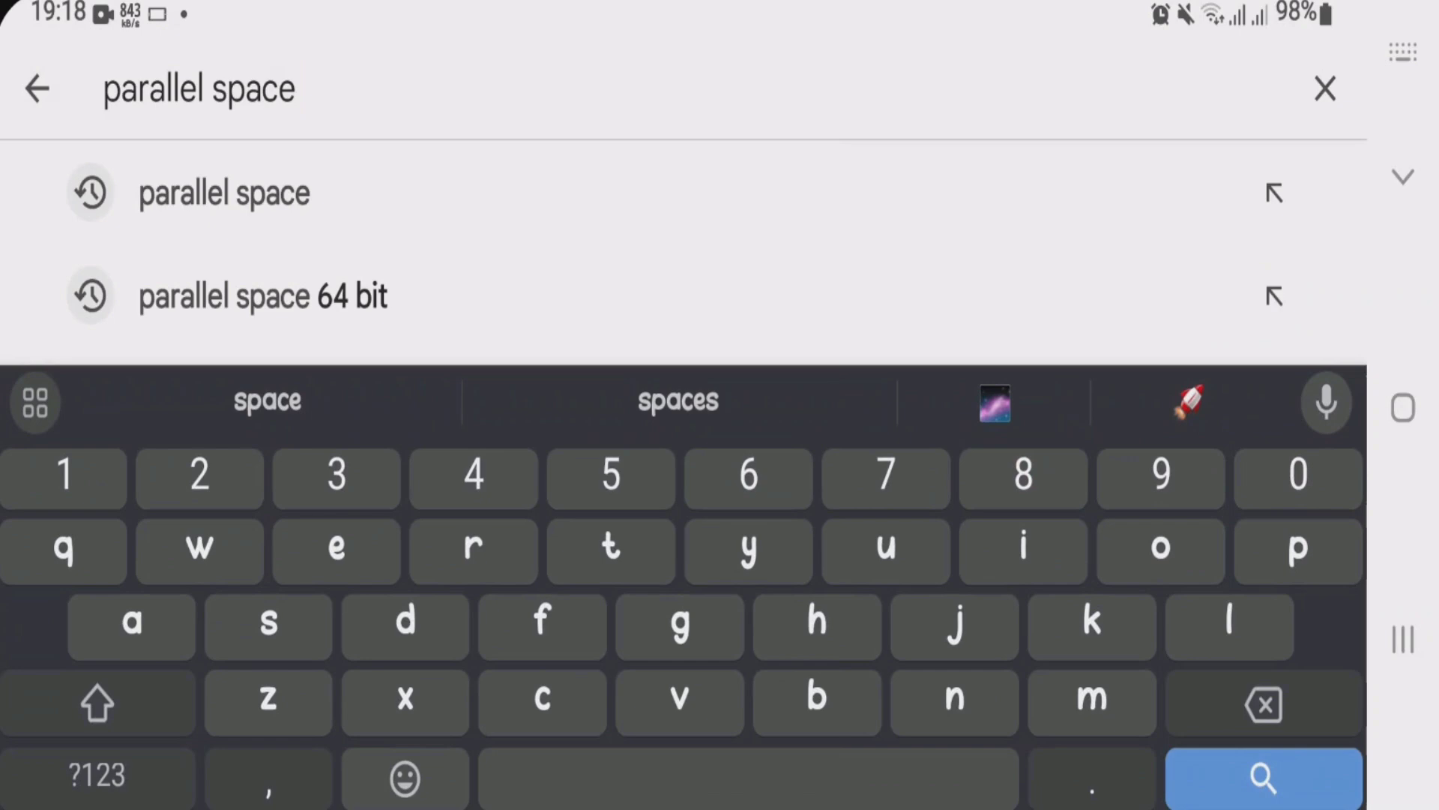
pyautogui.write(' 64')
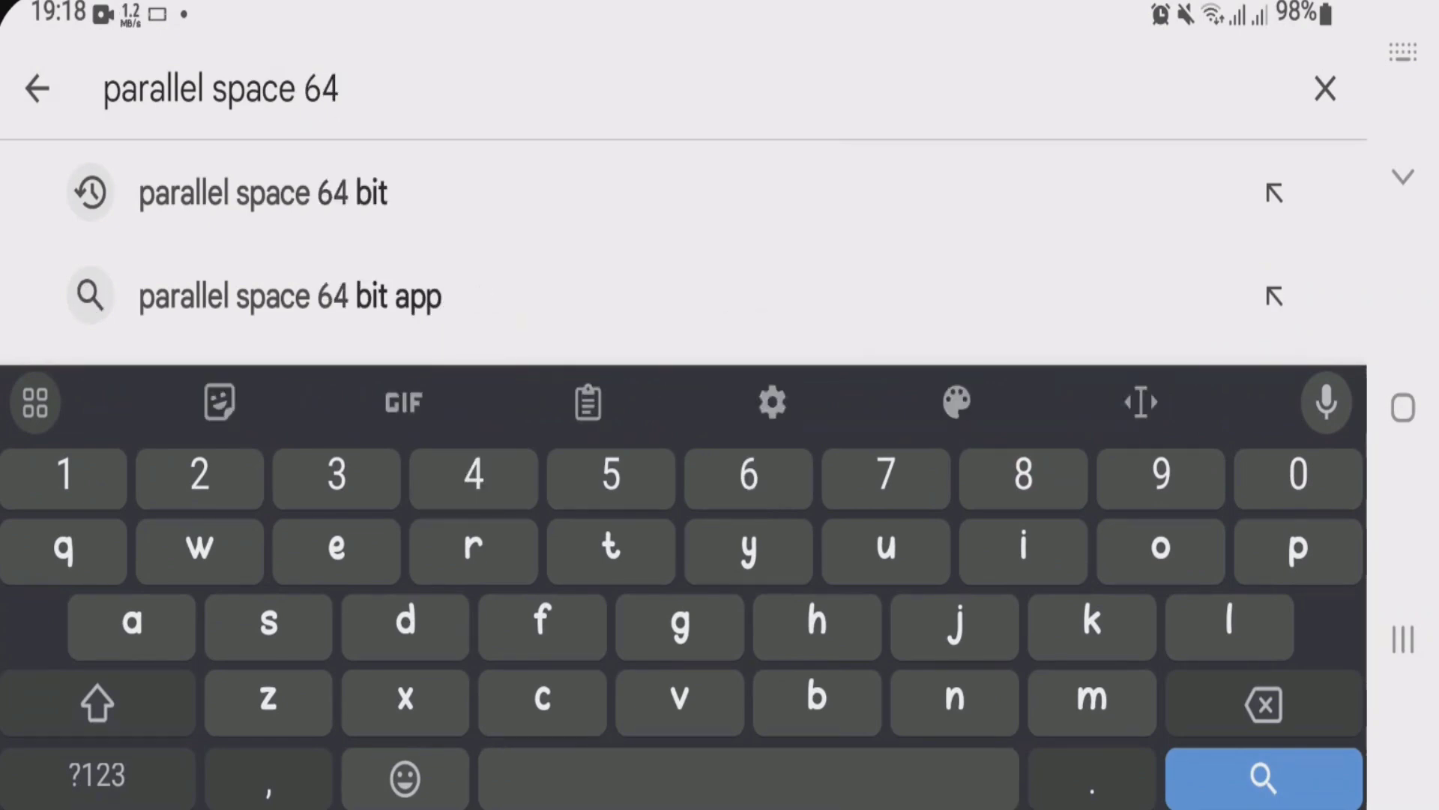
pyautogui.click(264, 193)
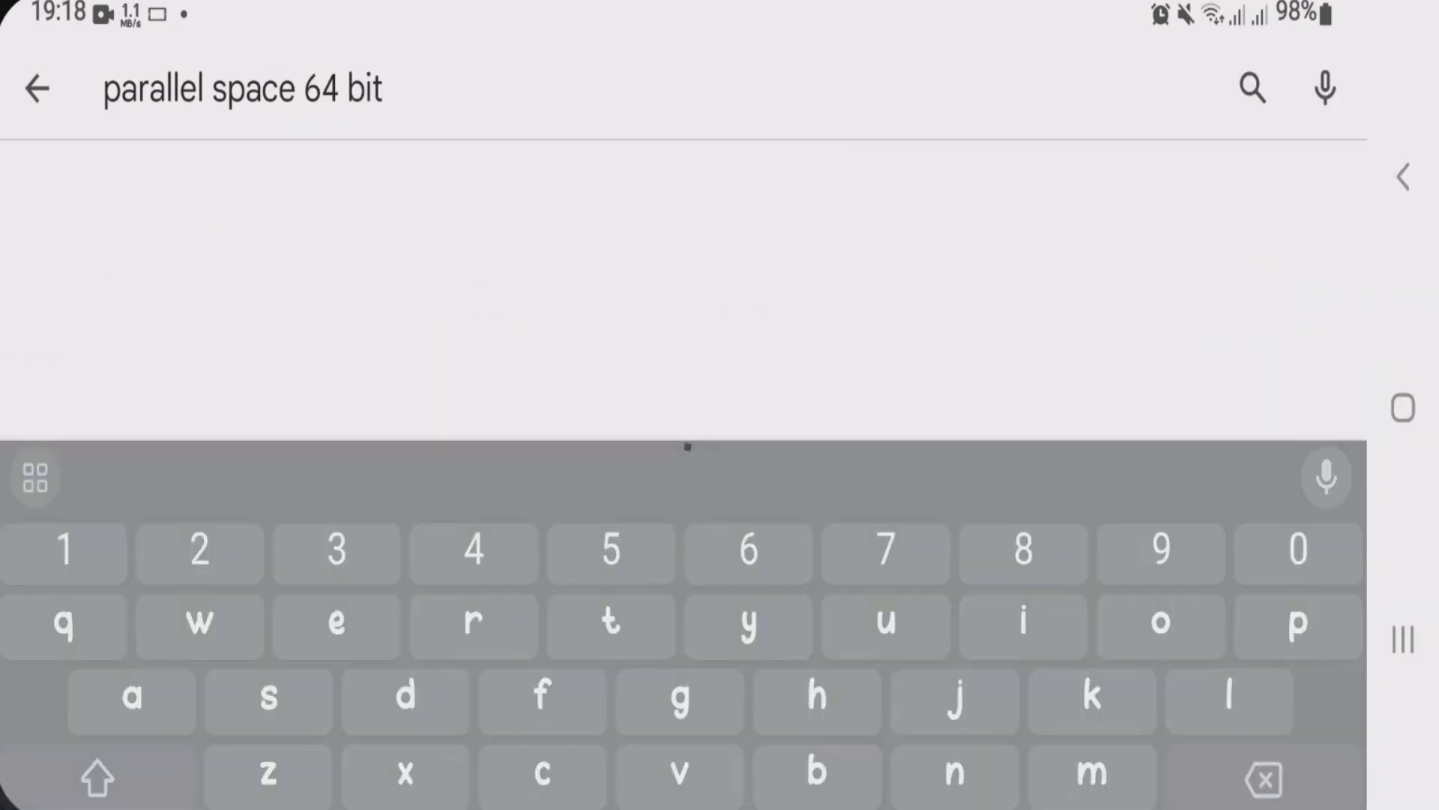
pyautogui.click(289, 360)
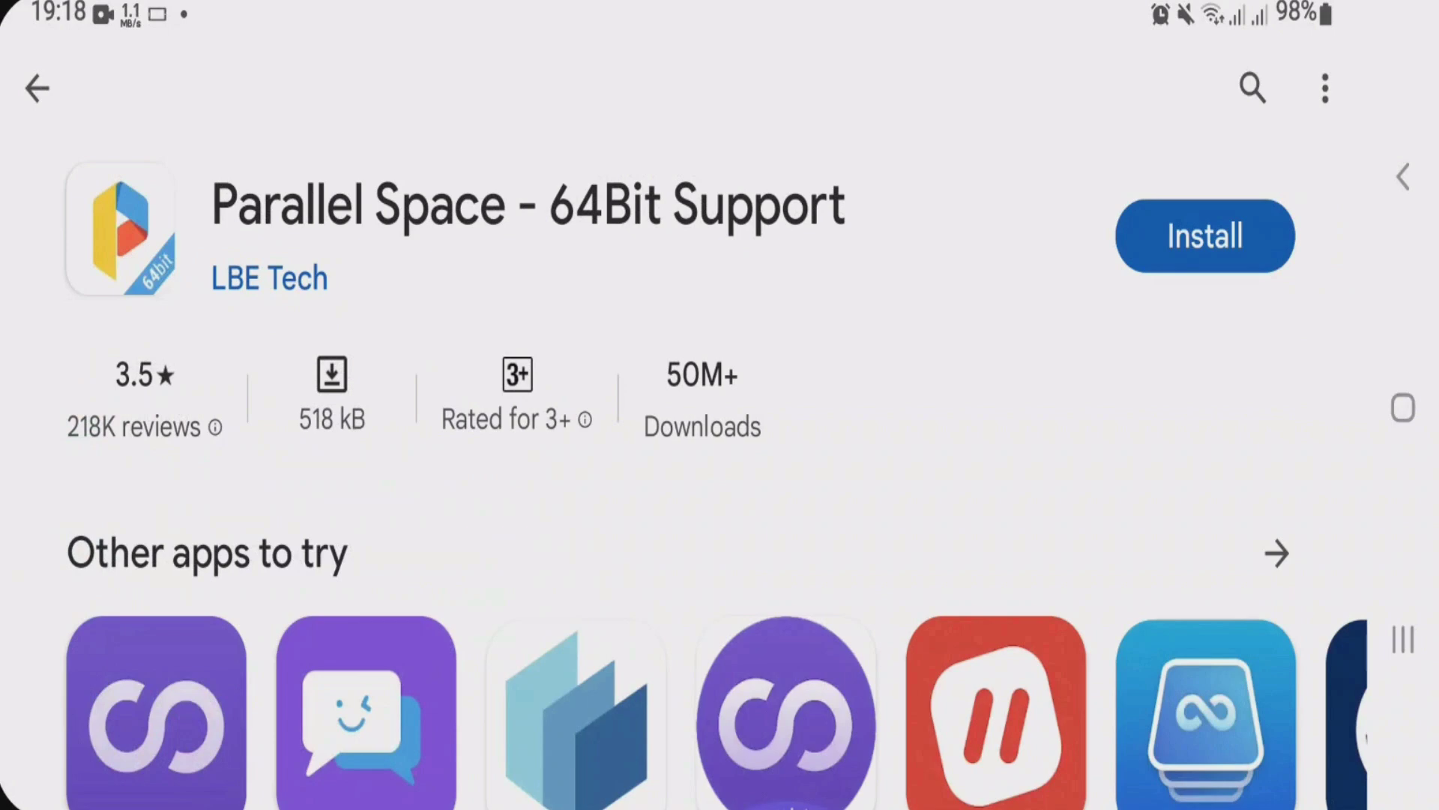
pyautogui.click(1204, 237)
pyautogui.click(37, 87)
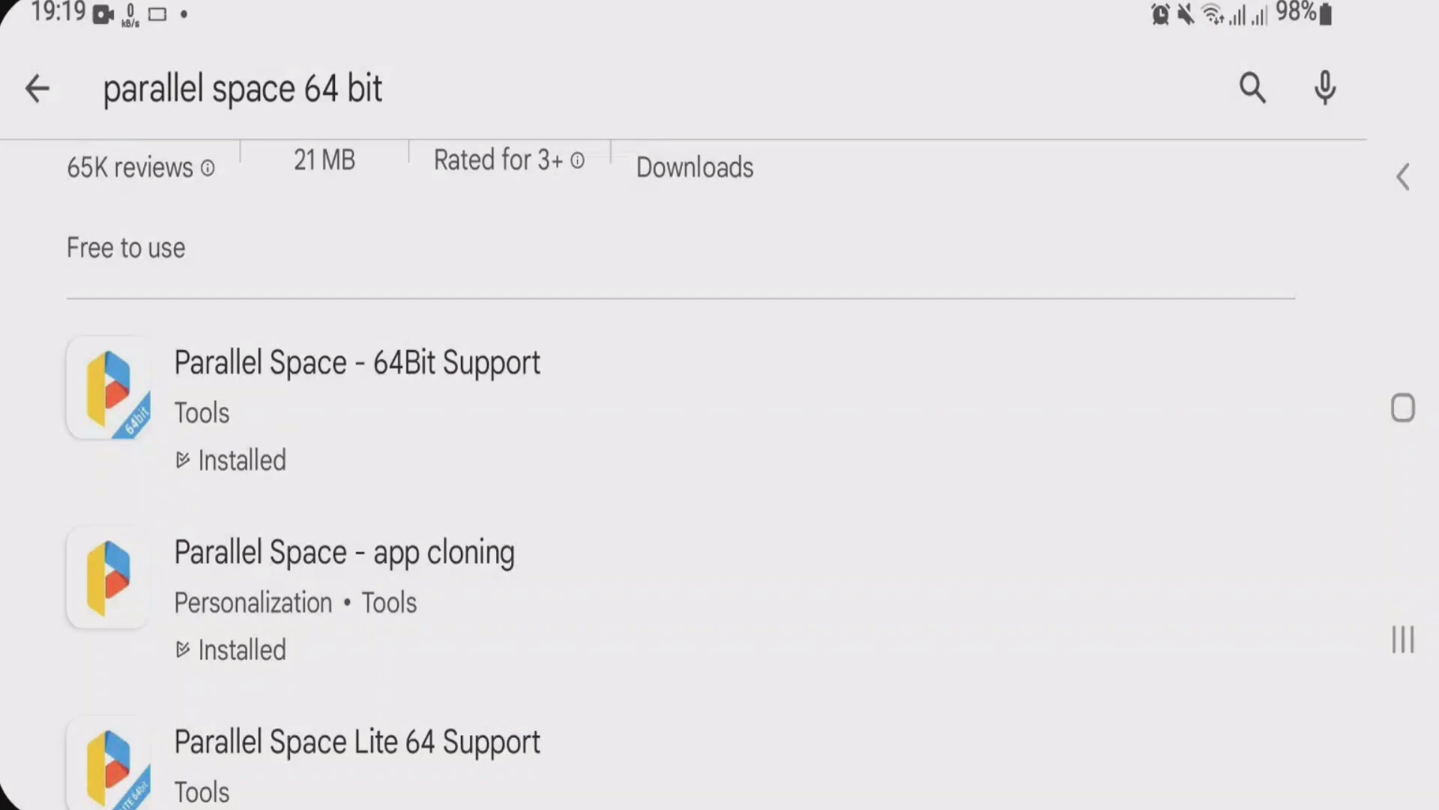
pyautogui.click(345, 552)
pyautogui.click(993, 414)
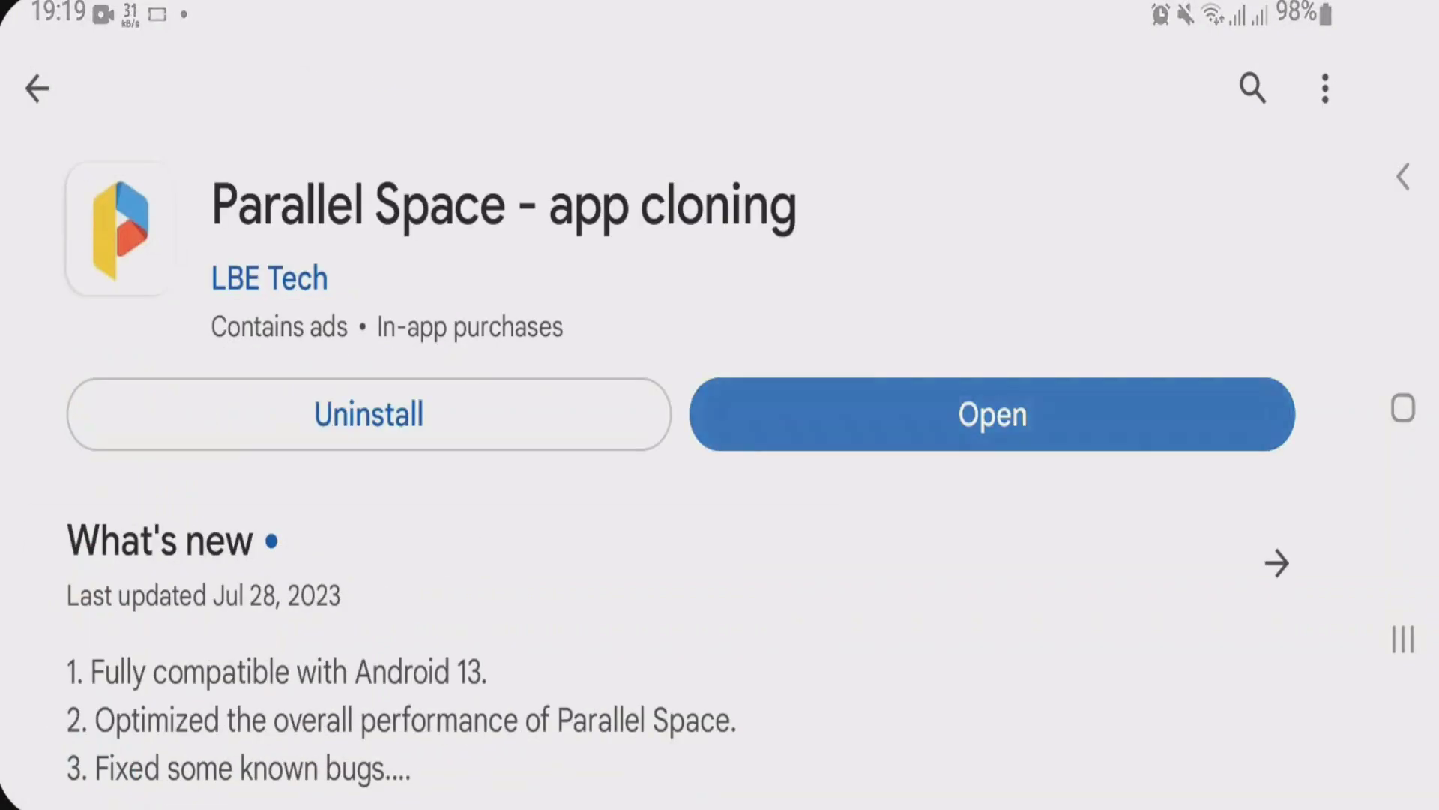
# Accept the Parallel Space user agreement and allow its location and other permissions
pyautogui.click(680, 688)
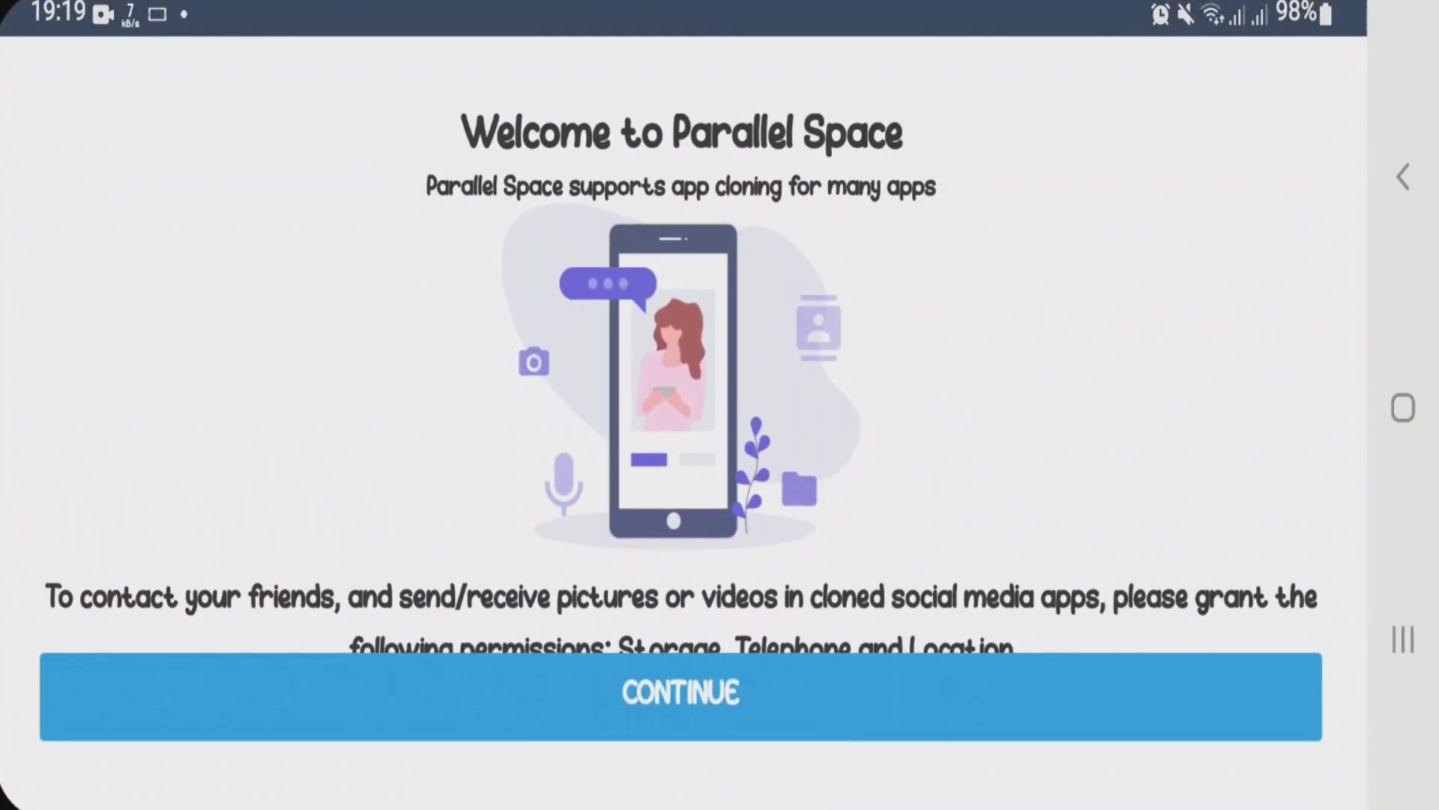
pyautogui.click(680, 693)
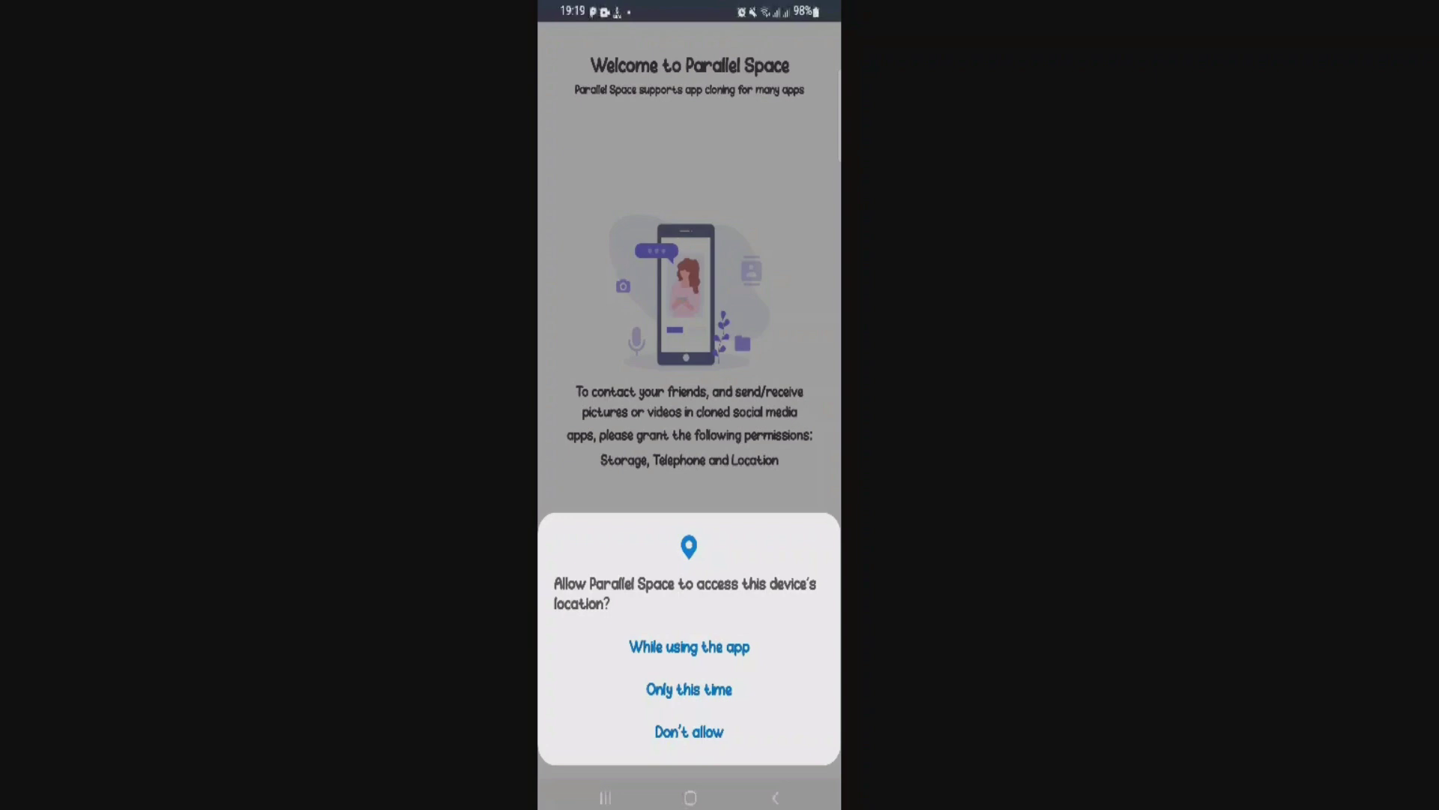
pyautogui.click(690, 646)
pyautogui.click(688, 675)
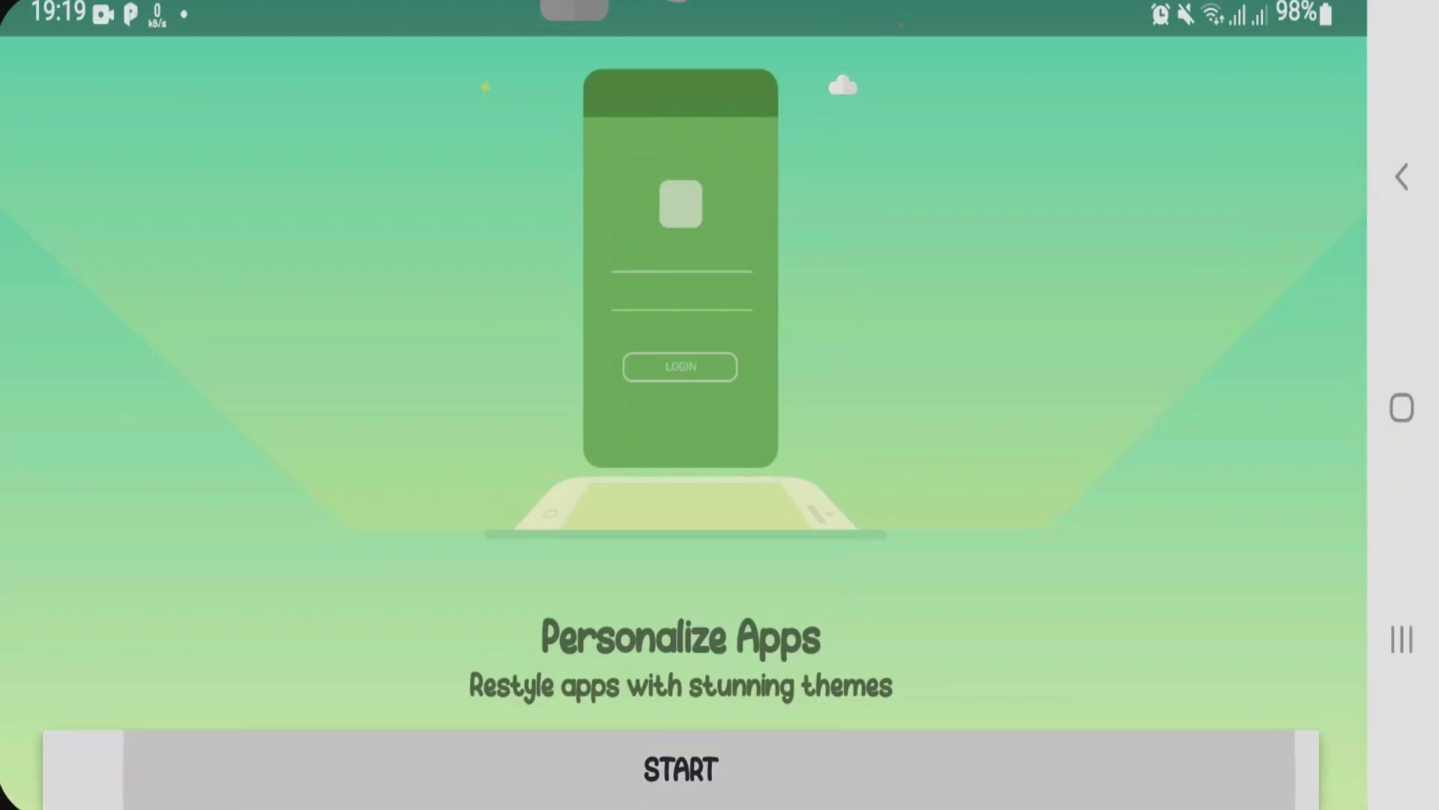
pyautogui.click(681, 769)
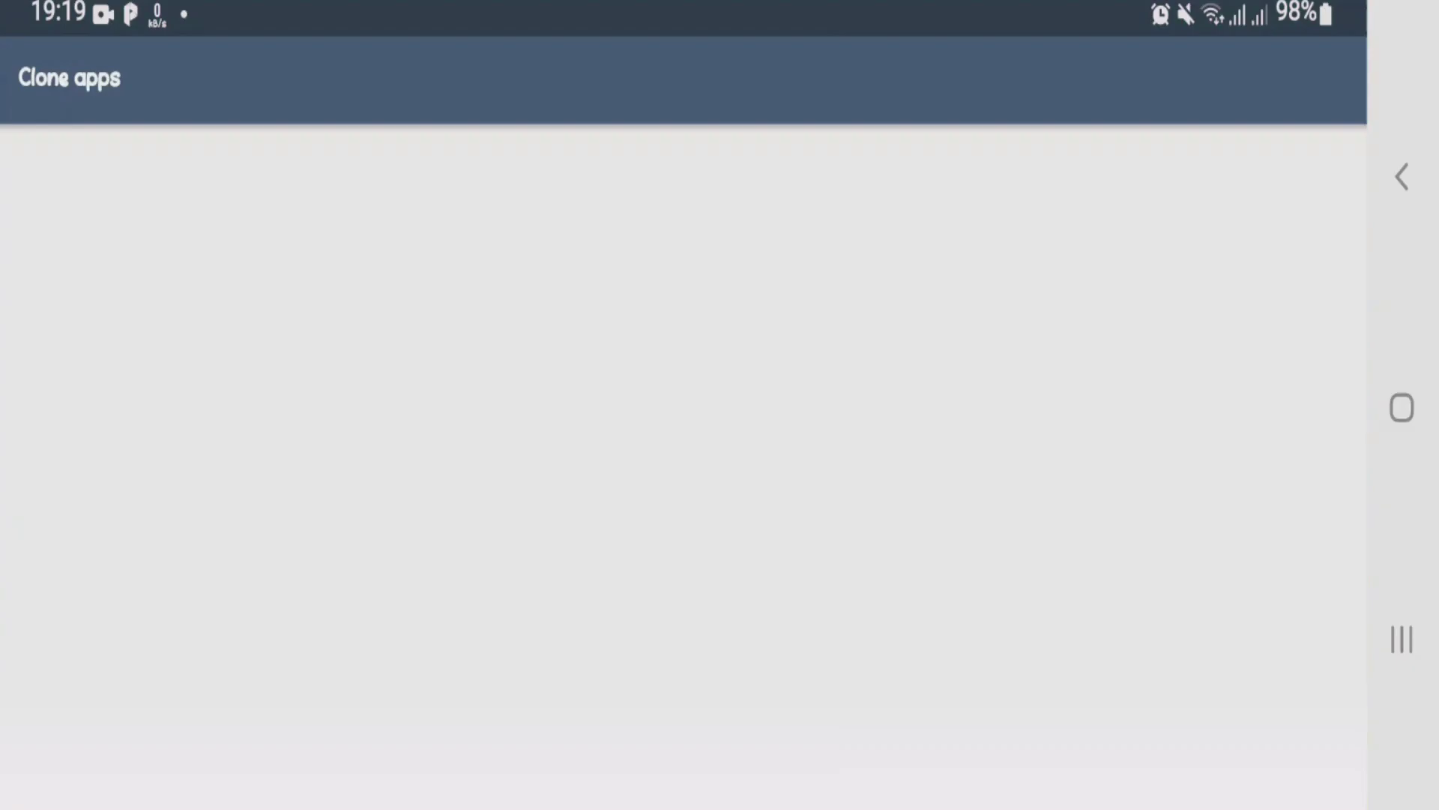
# Untick WhatsApp and Messenger so only Snapchat is added to Parallel Space
pyautogui.click(223, 503)
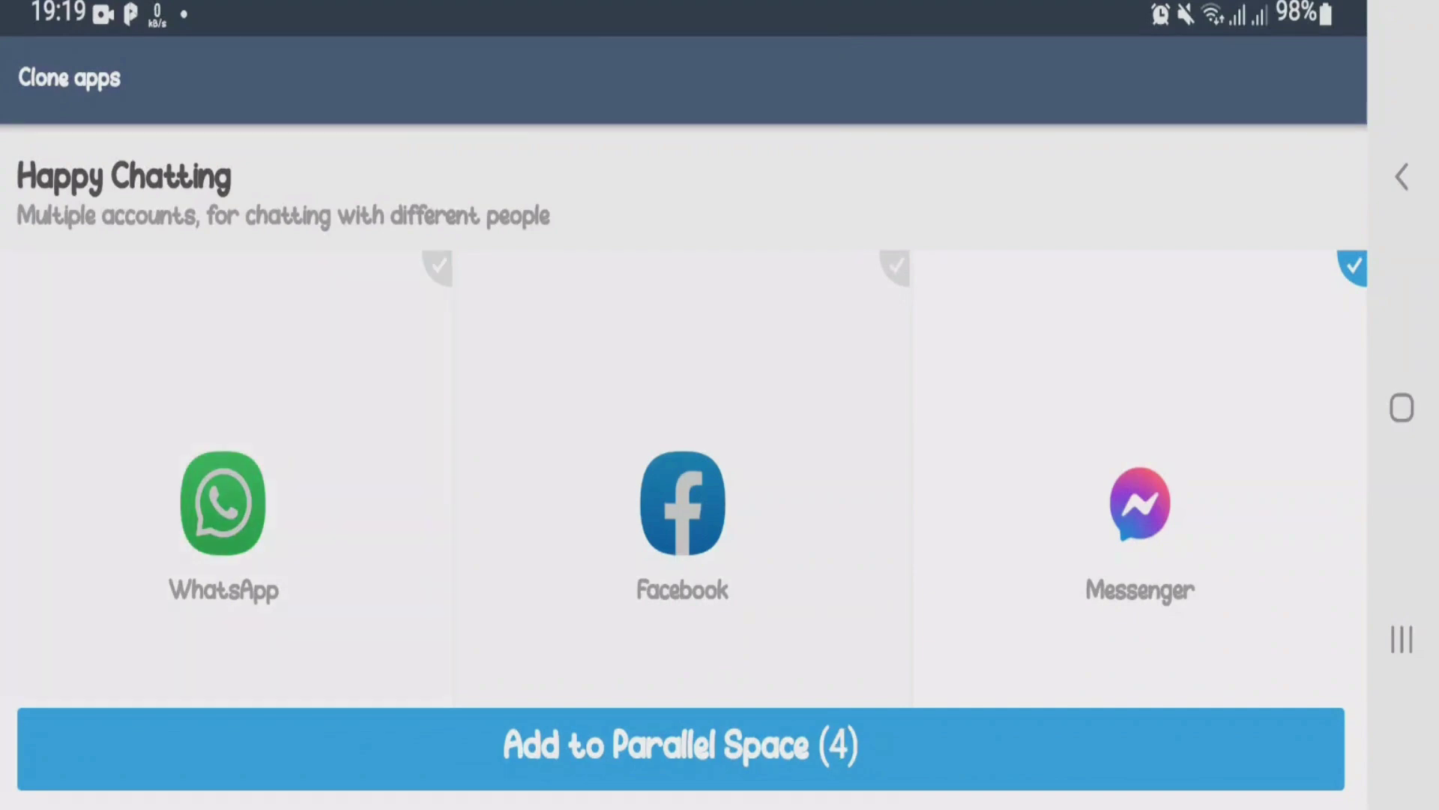
pyautogui.click(1139, 503)
pyautogui.scroll(-5, 683, 473)
pyautogui.click(1140, 472)
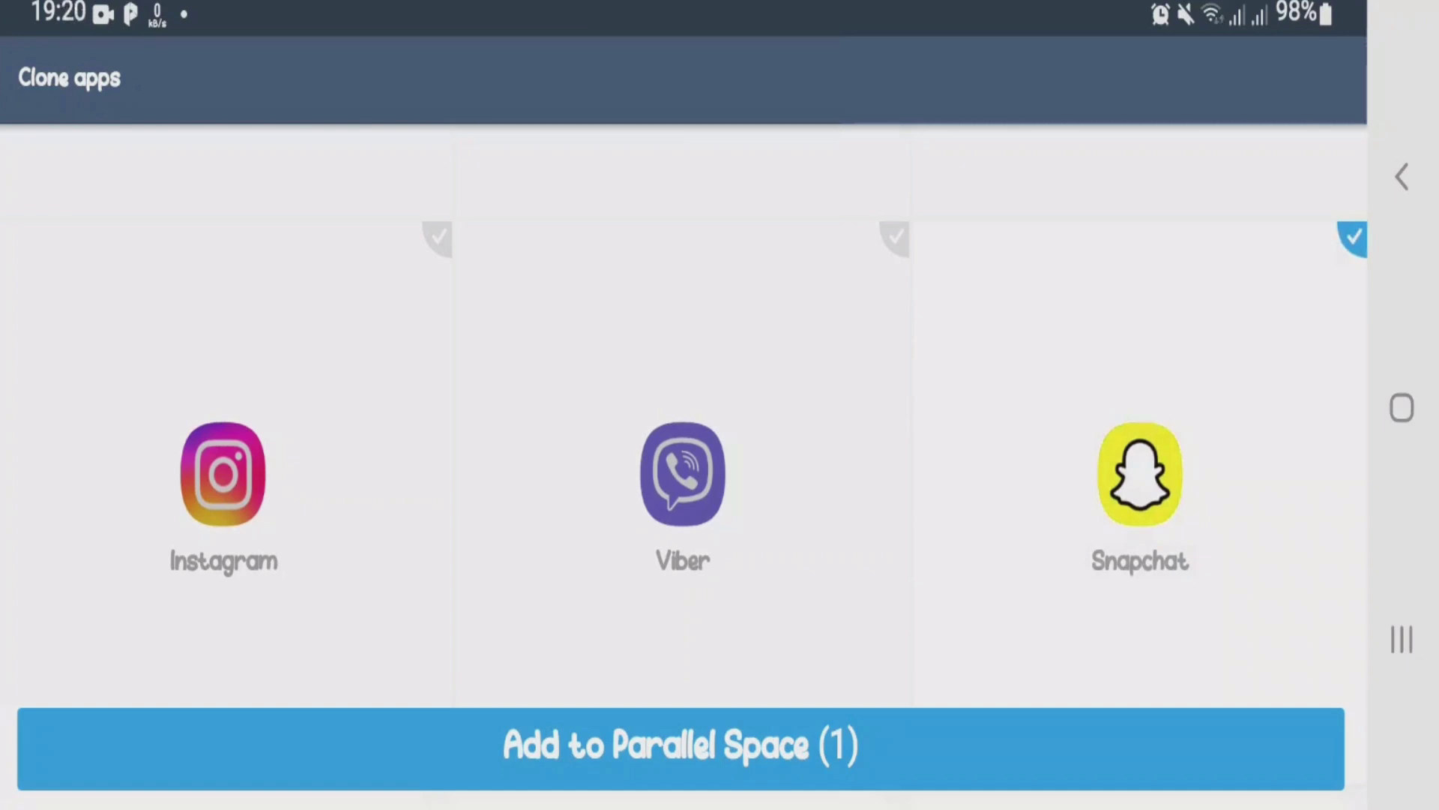
pyautogui.click(680, 748)
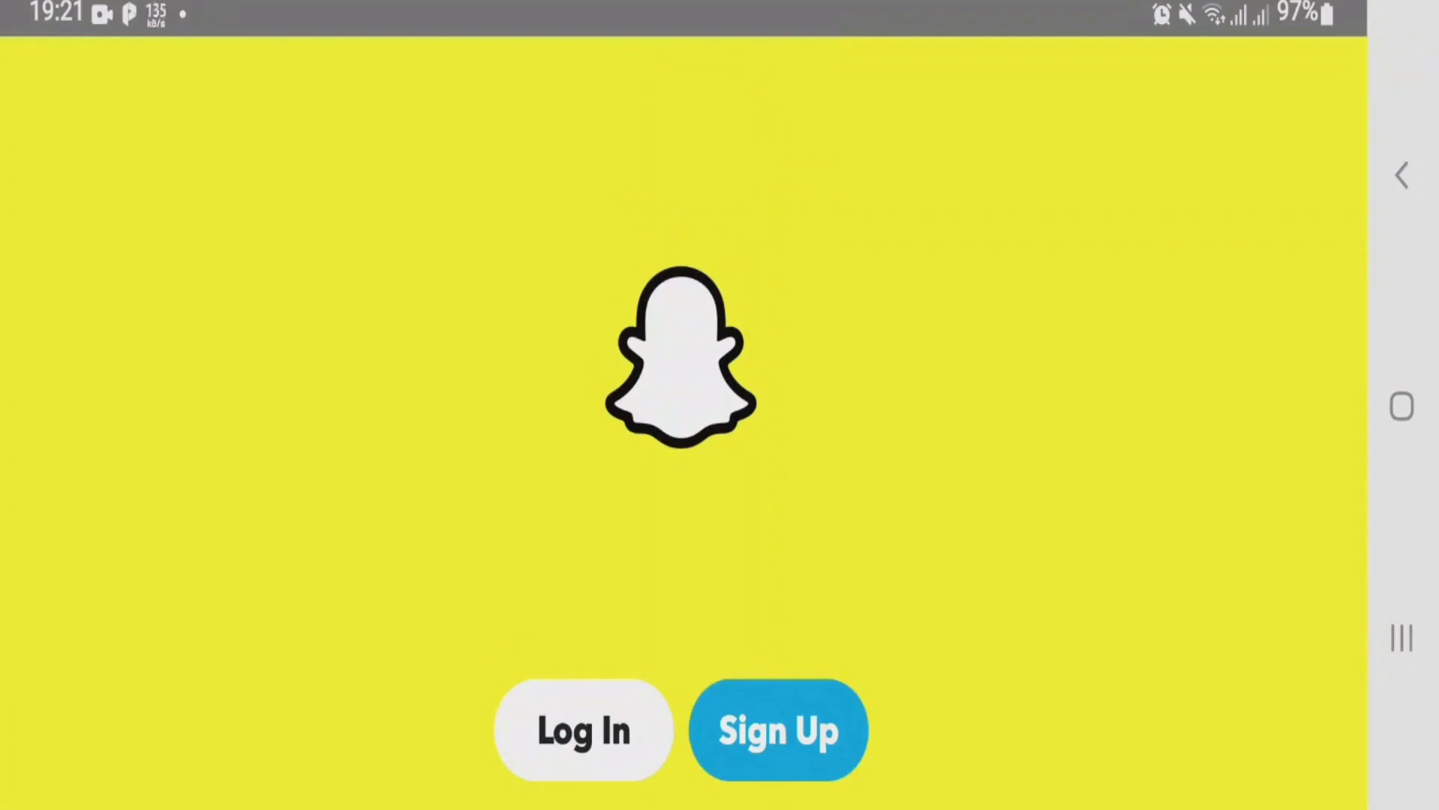
# Choose Sign Up on the cloned Snapchat's welcome screen
pyautogui.click(777, 729)
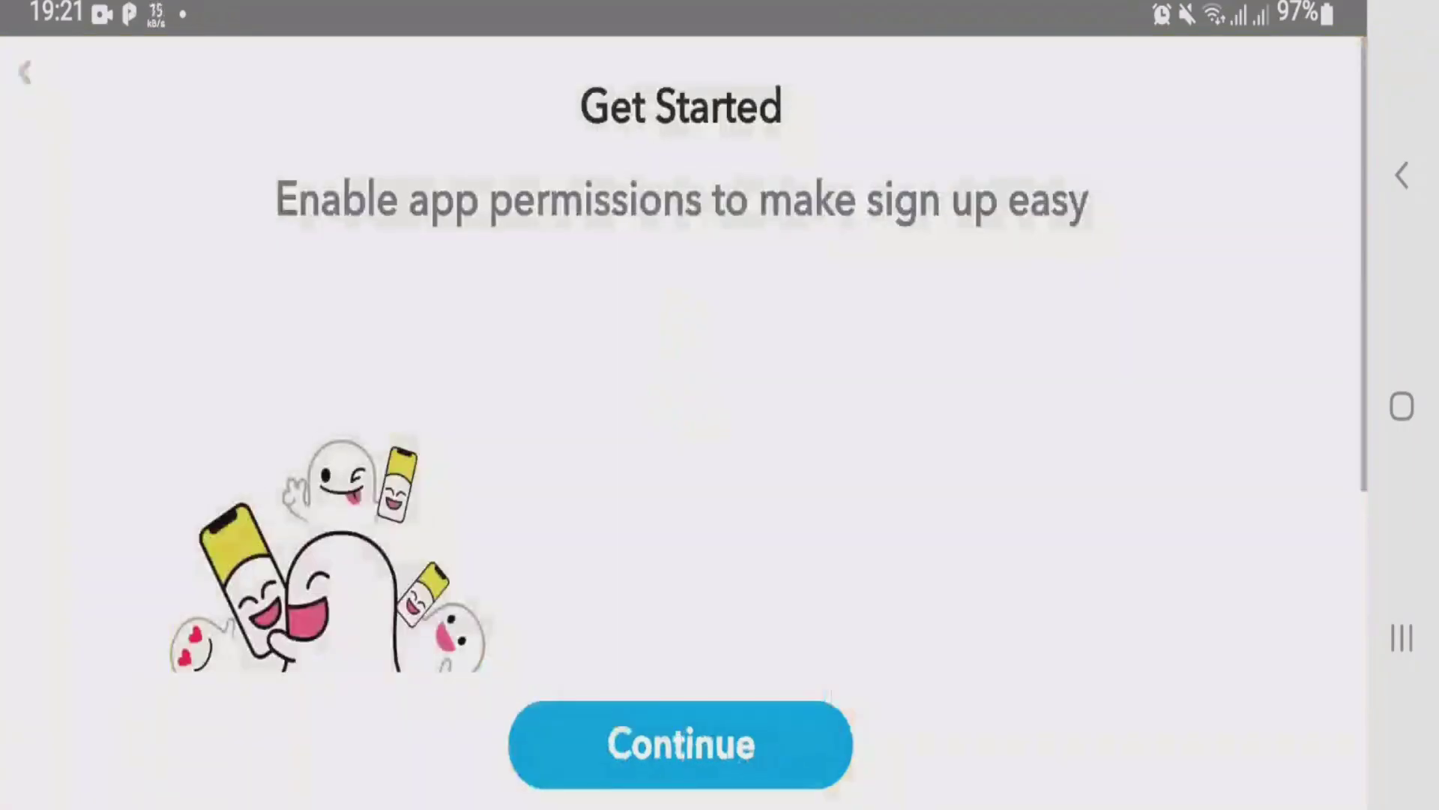